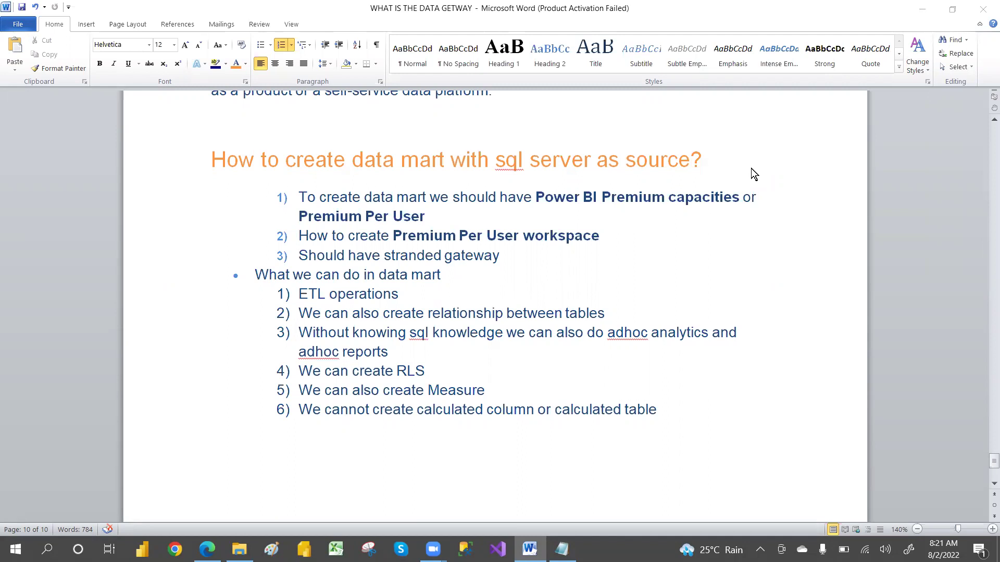
# - Highlight the benefits heading and the Datamart features bullet list in the Word notes
pyautogui.moveTo(993, 463); pyautogui.dragTo(992, 423)
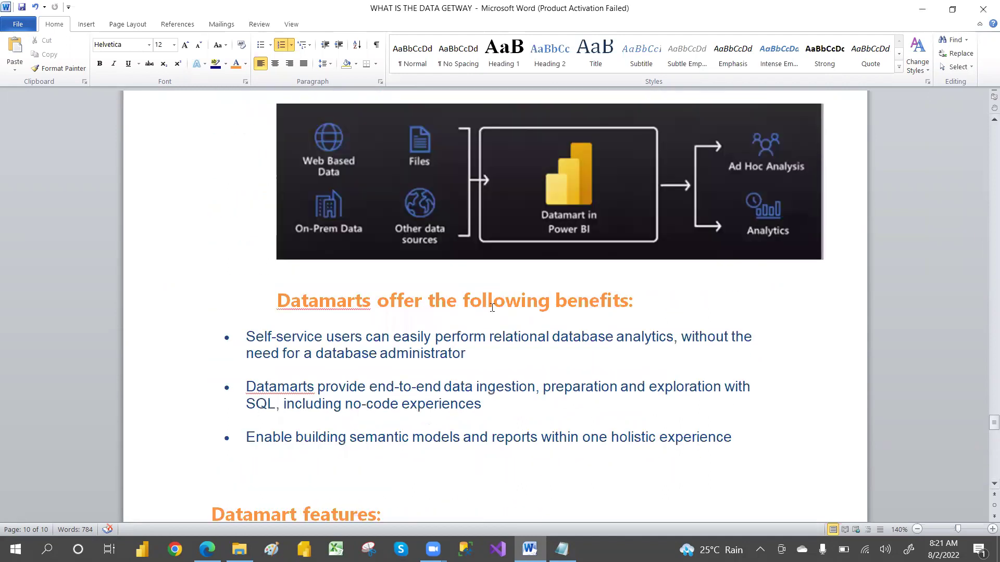
pyautogui.moveTo(468, 302); pyautogui.dragTo(627, 307)
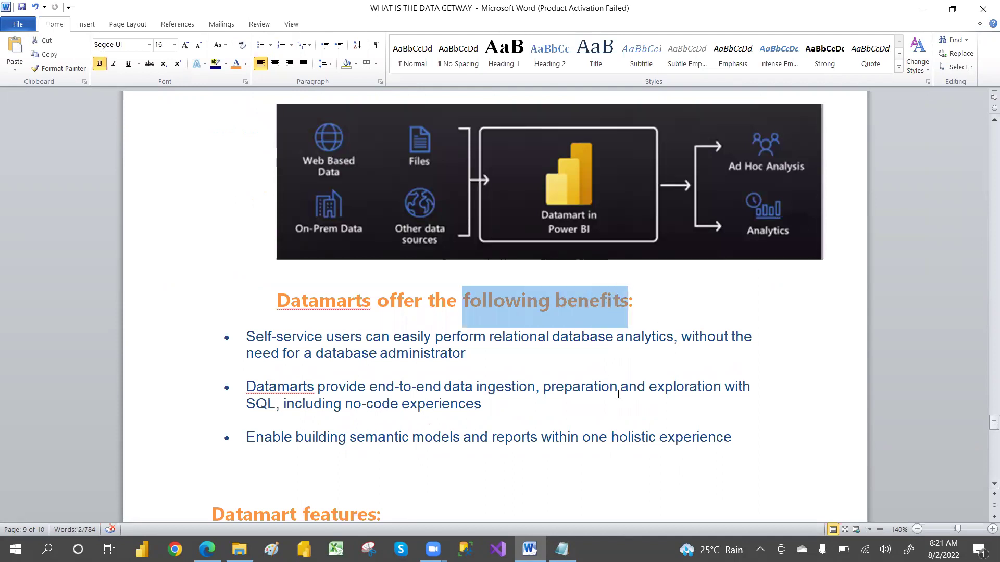
pyautogui.moveTo(992, 423); pyautogui.dragTo(991, 440)
pyautogui.moveTo(253, 285); pyautogui.dragTo(636, 452)
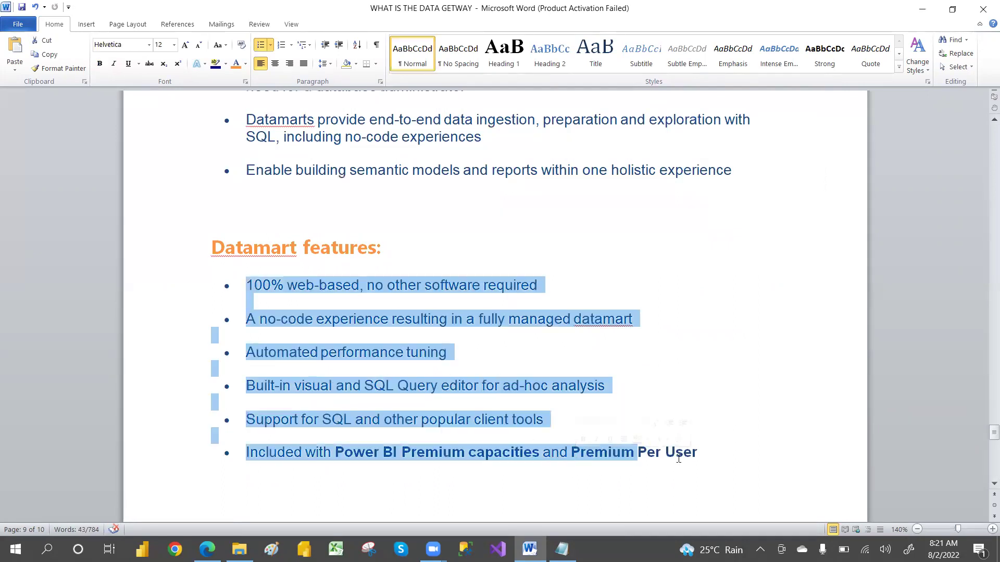
pyautogui.moveTo(991, 432); pyautogui.dragTo(991, 464)
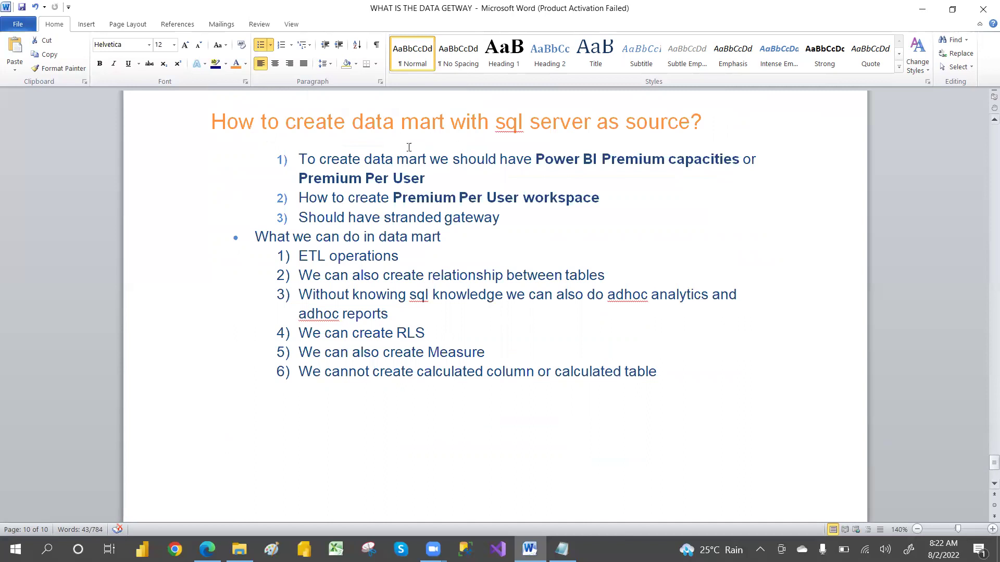
# - Highlight the Premium licence and Premium Per User workspace requirements, then switch to Power BI in Edge
pyautogui.moveTo(301, 159); pyautogui.dragTo(719, 163)
pyautogui.click(534, 177)
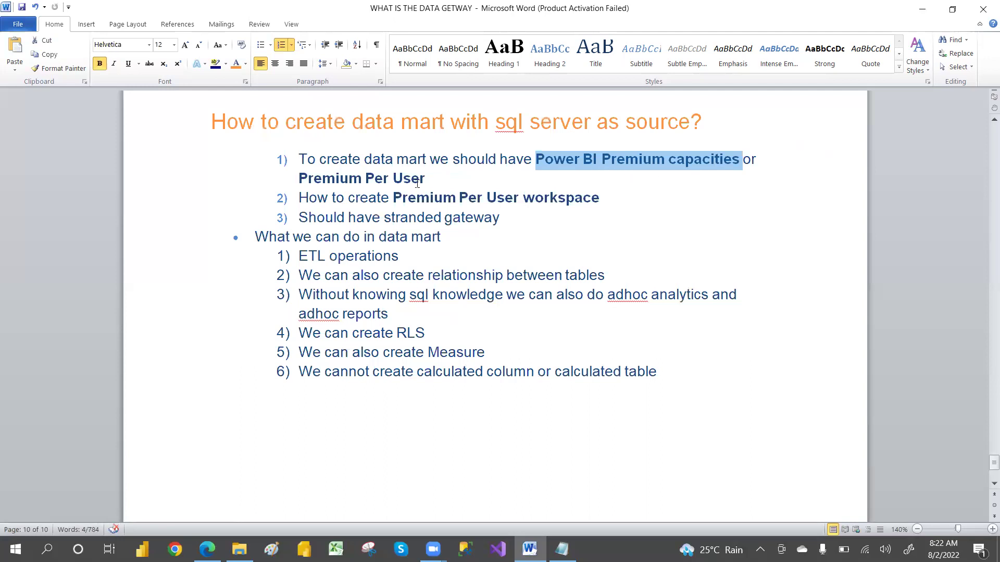
pyautogui.moveTo(425, 179); pyautogui.dragTo(322, 176)
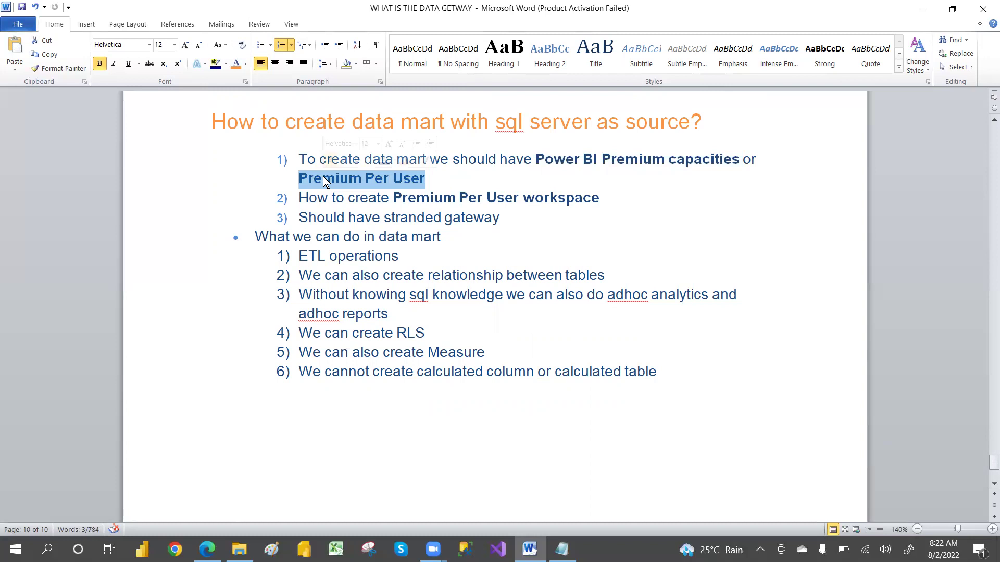
pyautogui.click(390, 198)
pyautogui.moveTo(300, 199); pyautogui.dragTo(599, 200)
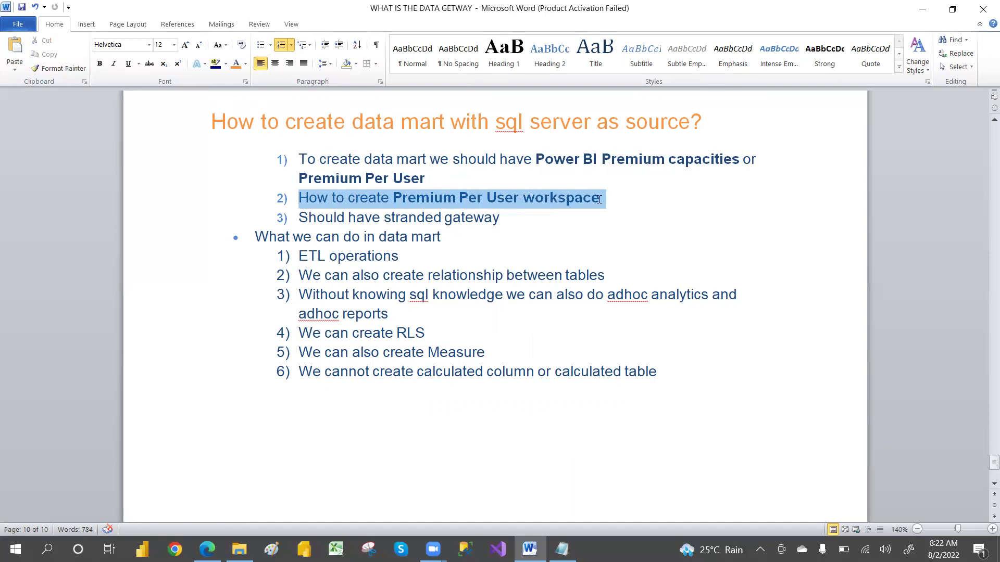
pyautogui.click(626, 213)
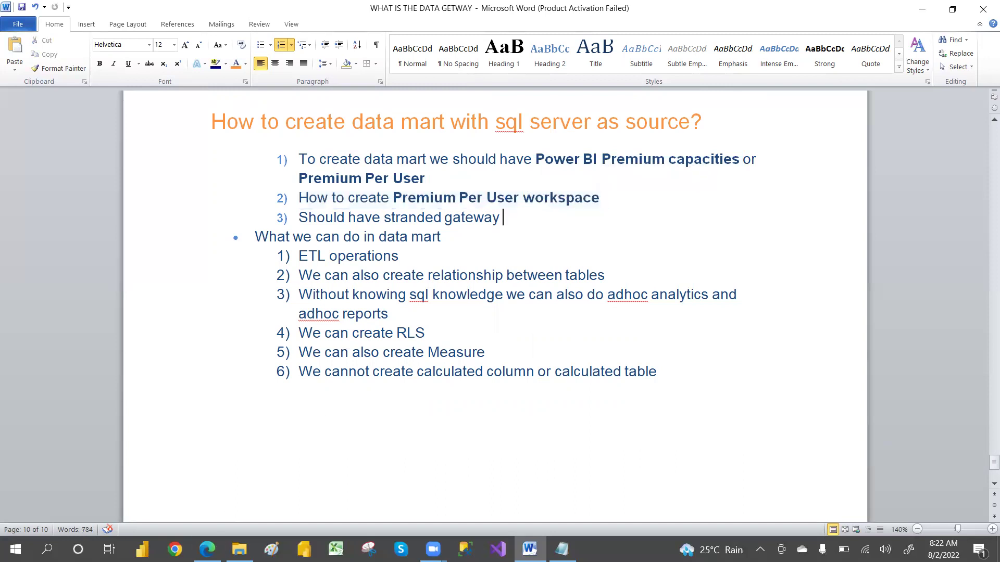
pyautogui.click(207, 548)
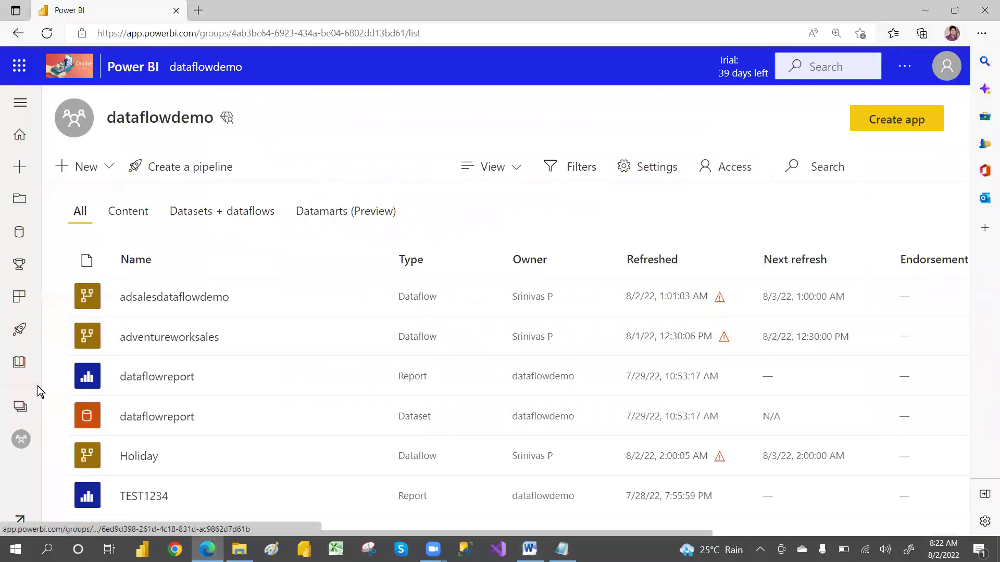
# - Create a workspace named 'TEST' with Premium per user license mode set under Advanced
pyautogui.click(21, 407)
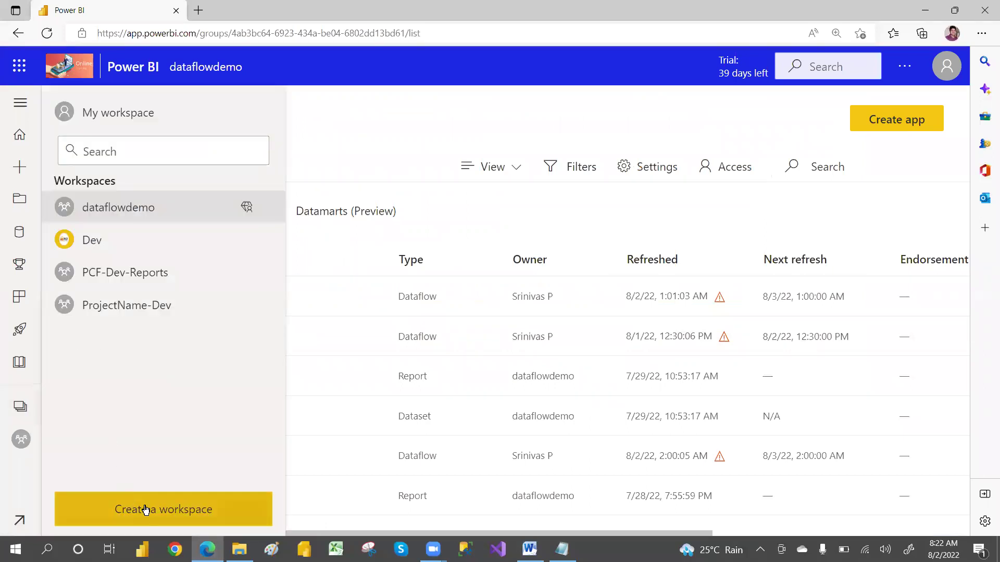
pyautogui.click(145, 510)
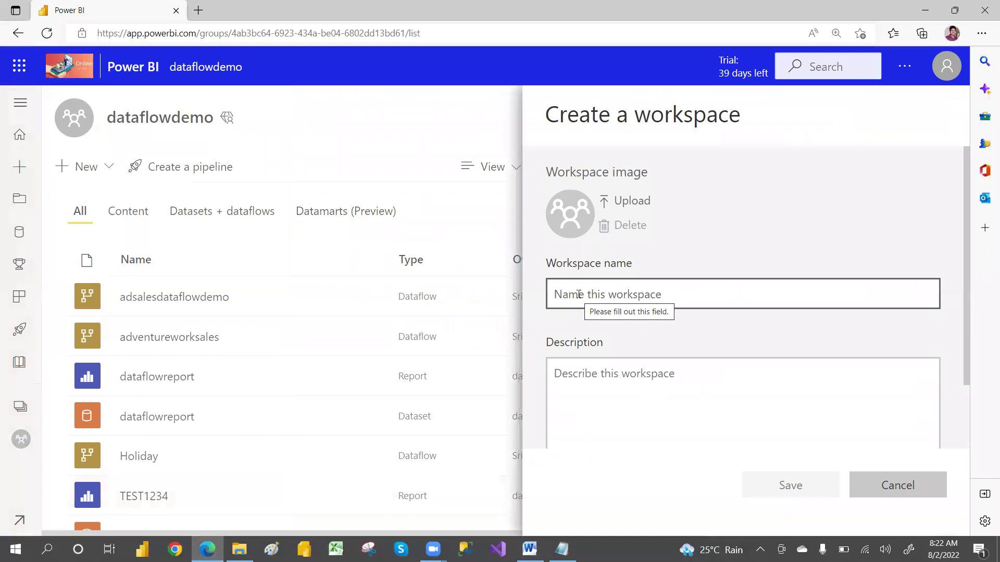
pyautogui.click(578, 295)
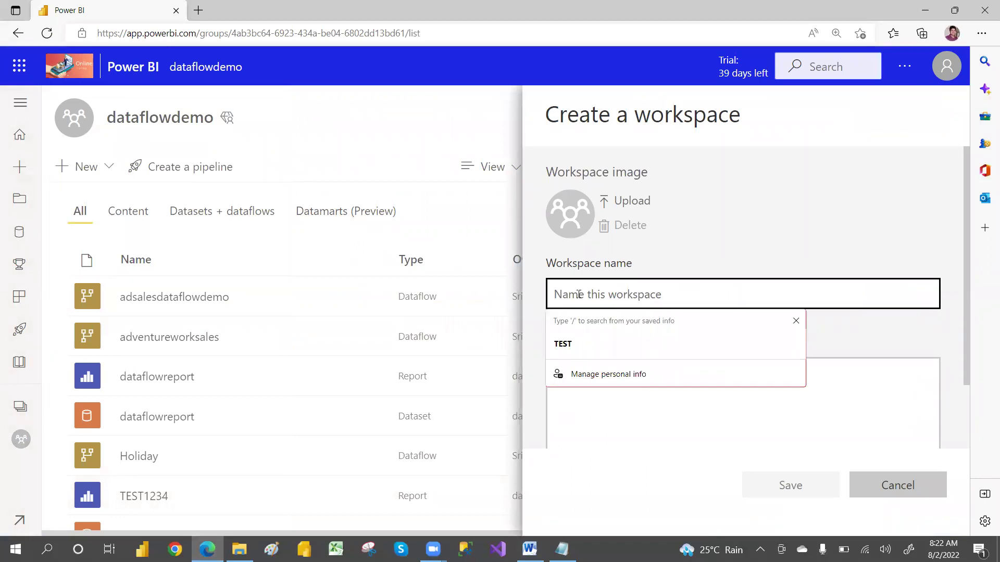
pyautogui.write('test')
pyautogui.click(562, 342)
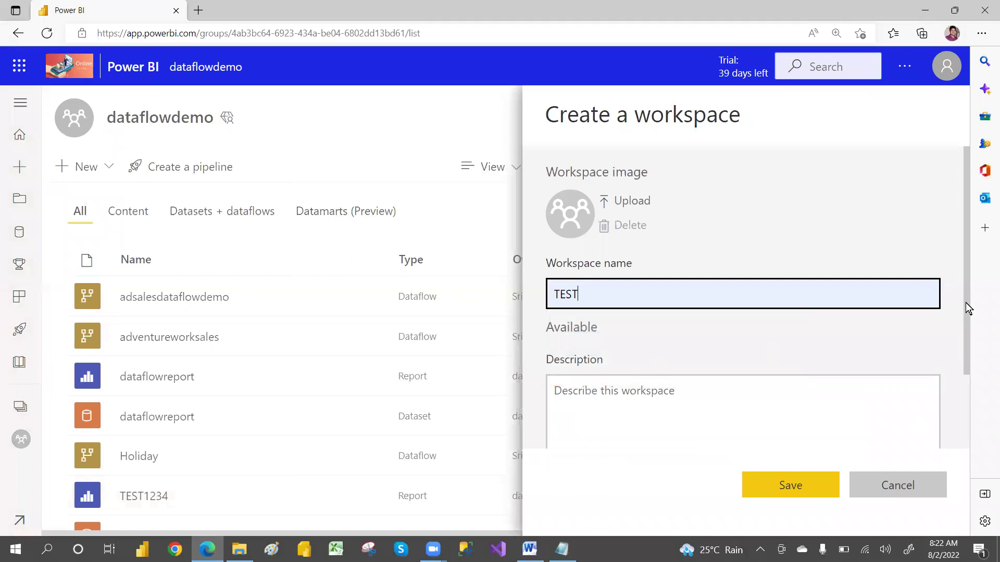
pyautogui.scroll(-2, 967, 402)
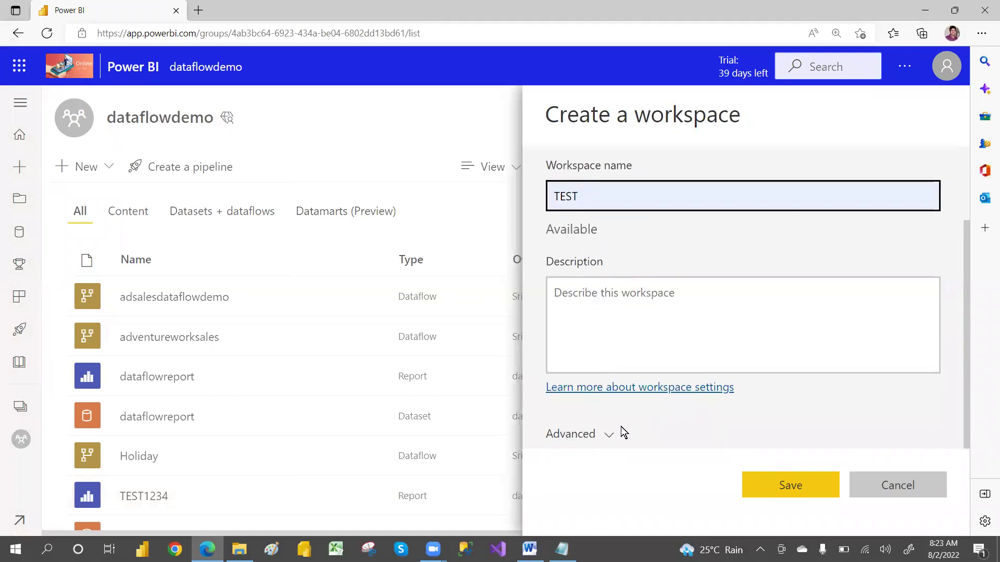
pyautogui.click(594, 435)
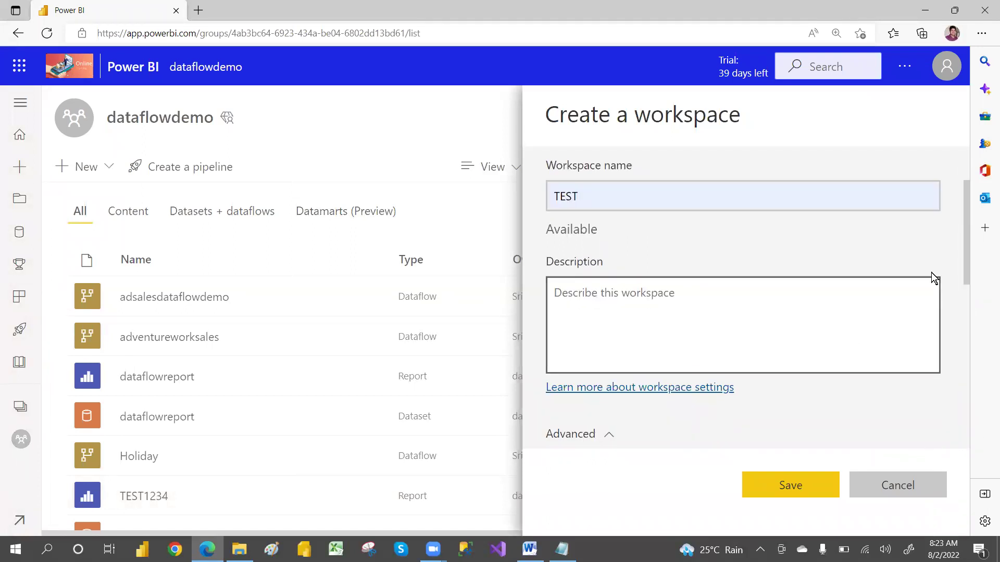
pyautogui.moveTo(967, 254); pyautogui.dragTo(977, 387)
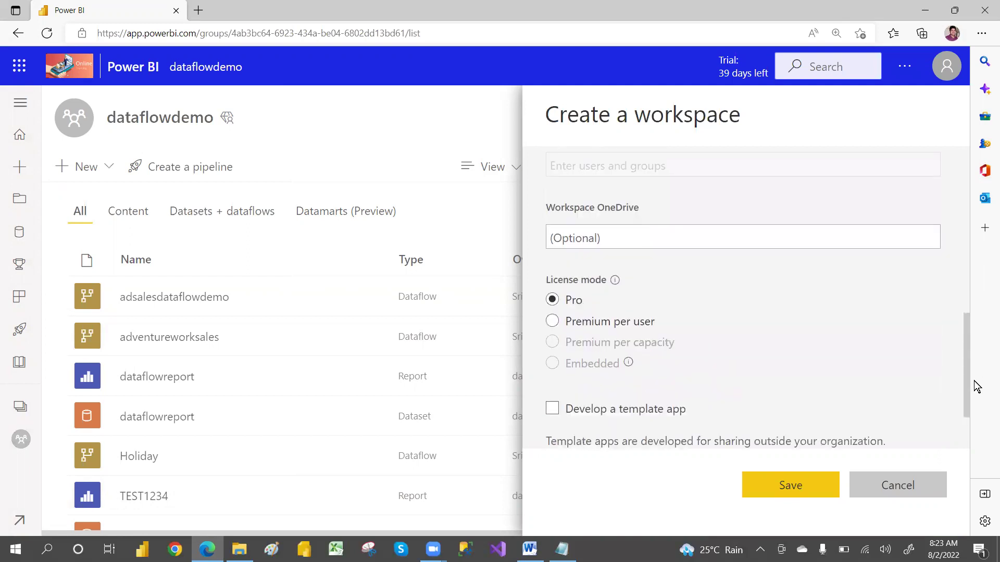
pyautogui.click(552, 321)
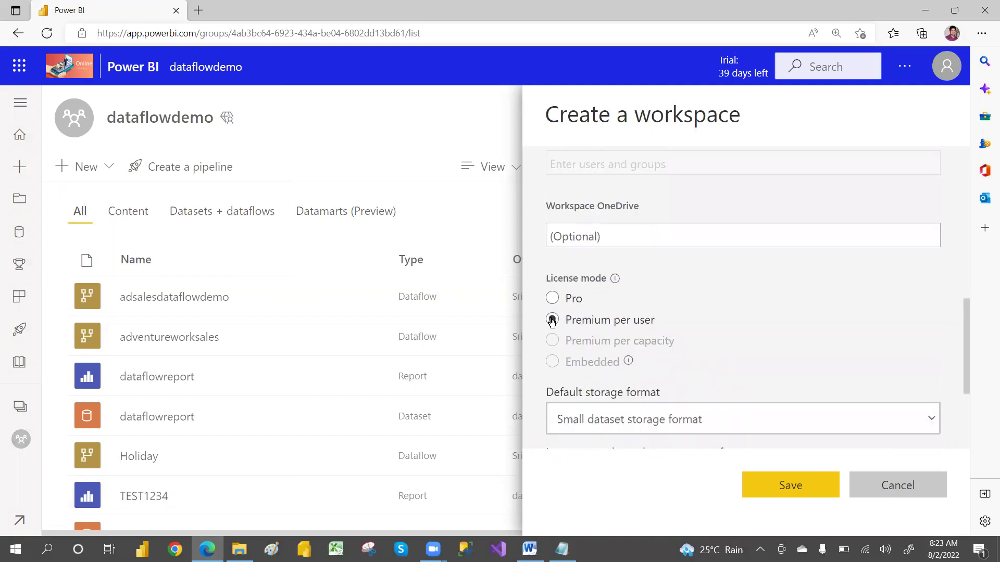
pyautogui.click(796, 485)
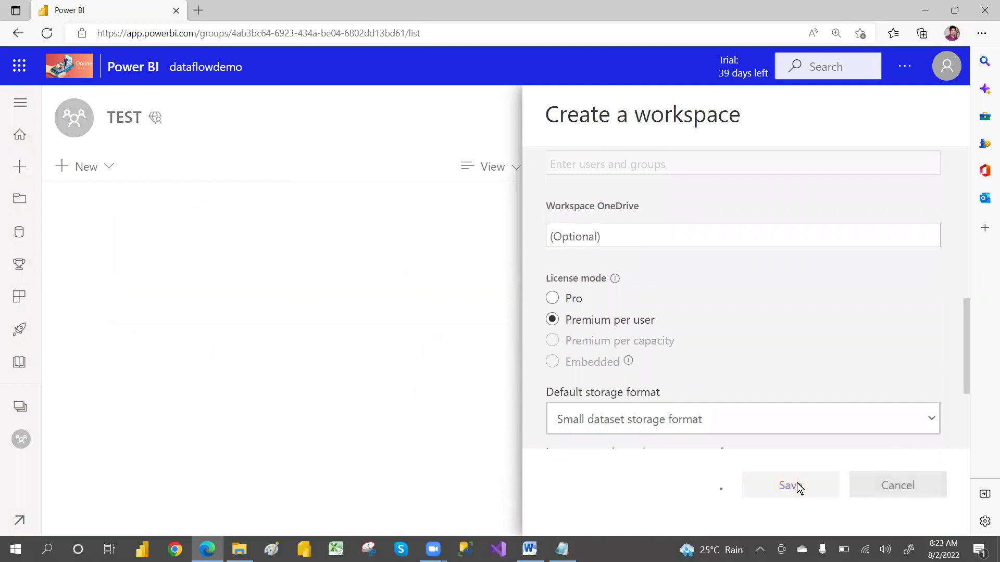
# - Show the workspace list and compare the premium diamond icons beside dataflowdemo and TEST
pyautogui.click(20, 407)
pyautogui.moveTo(188, 264)
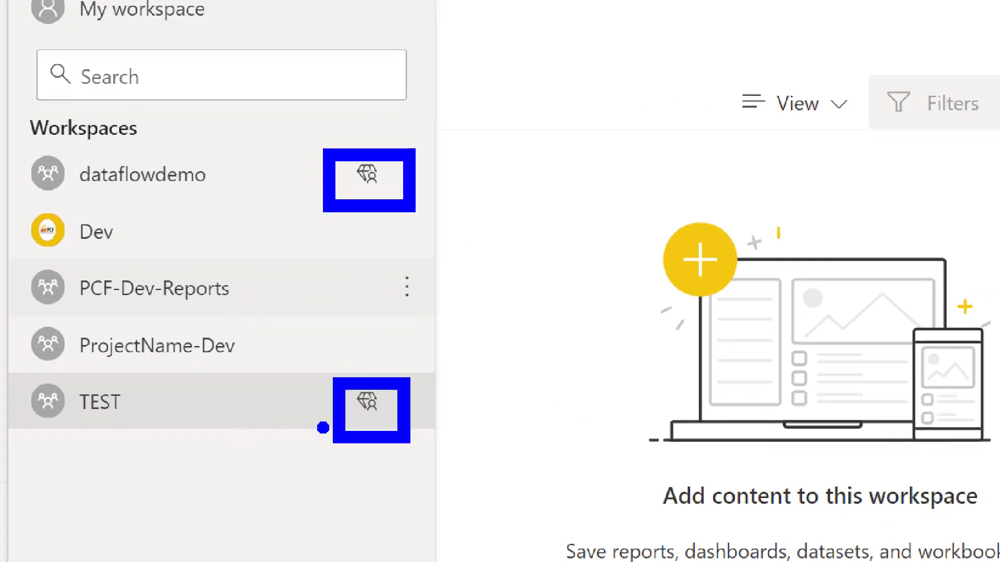
pyautogui.moveTo(277, 223)
pyautogui.mouseDown()
pyautogui.moveTo(300, 305)
pyautogui.moveTo(280, 366)
pyautogui.moveTo(239, 386)
pyautogui.mouseUp()
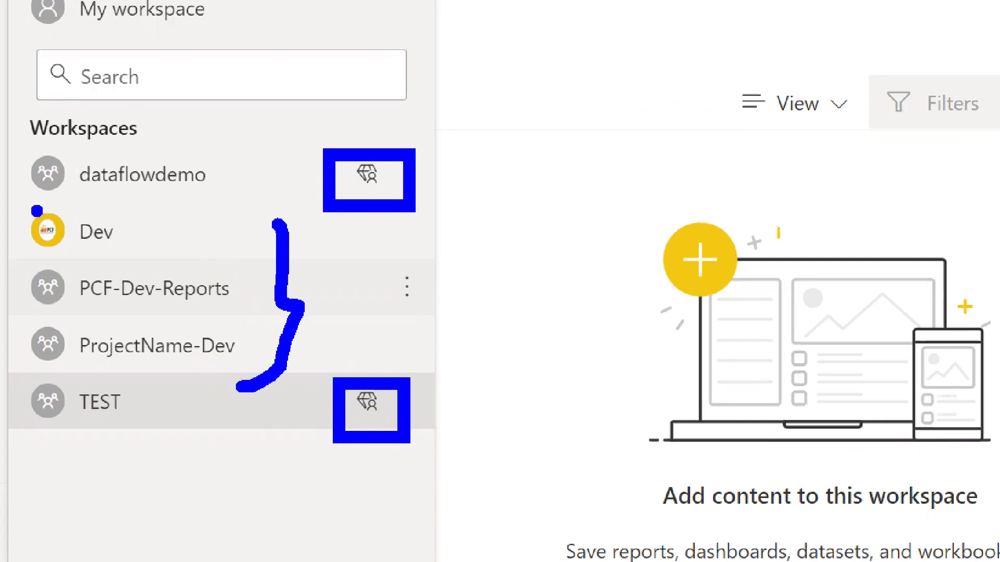
pyautogui.moveTo(46, 205)
pyautogui.mouseDown()
pyautogui.moveTo(18, 232)
pyautogui.moveTo(15, 307)
pyautogui.moveTo(82, 377)
pyautogui.moveTo(150, 379)
pyautogui.moveTo(256, 294)
pyautogui.moveTo(225, 232)
pyautogui.moveTo(164, 194)
pyautogui.moveTo(112, 193)
pyautogui.moveTo(52, 218)
pyautogui.mouseUp()
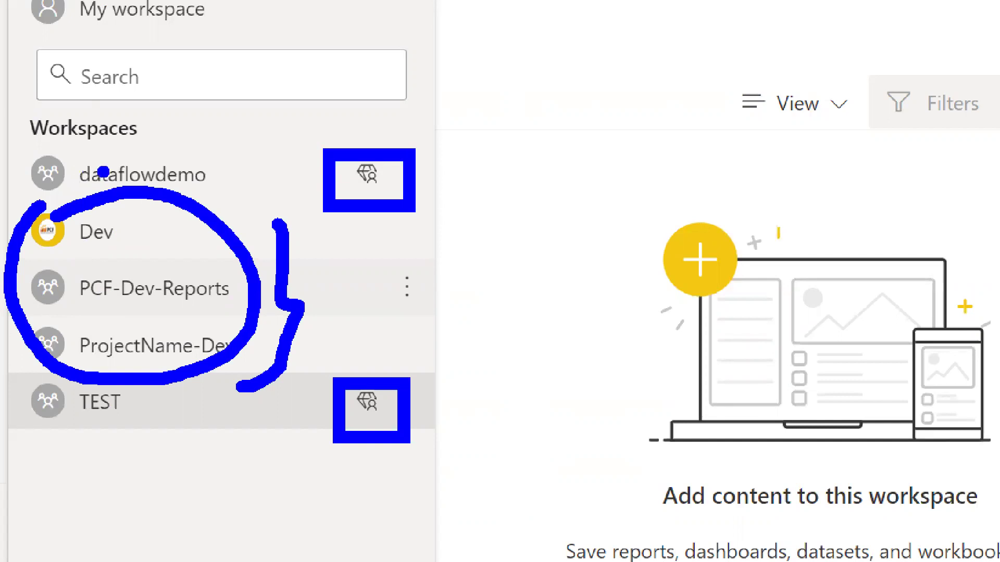
pyautogui.moveTo(76, 164)
pyautogui.mouseDown()
pyautogui.moveTo(177, 205)
pyautogui.moveTo(255, 186)
pyautogui.moveTo(104, 150)
pyautogui.moveTo(56, 162)
pyautogui.mouseUp()
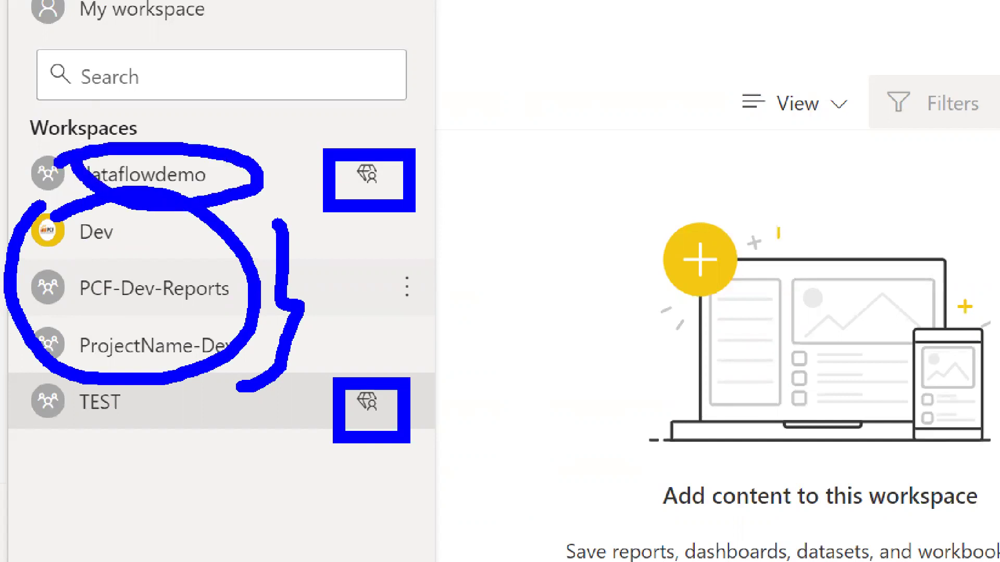
pyautogui.press('Escape')
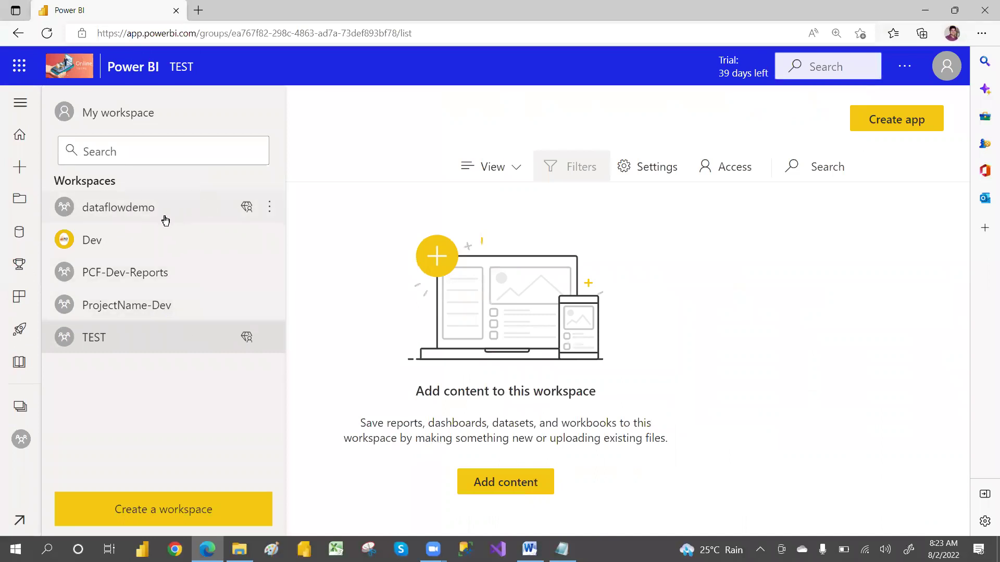
# - In dataflowdemo, filter to datamarts, start a new dataflow, and switch to the Word notes
pyautogui.click(204, 206)
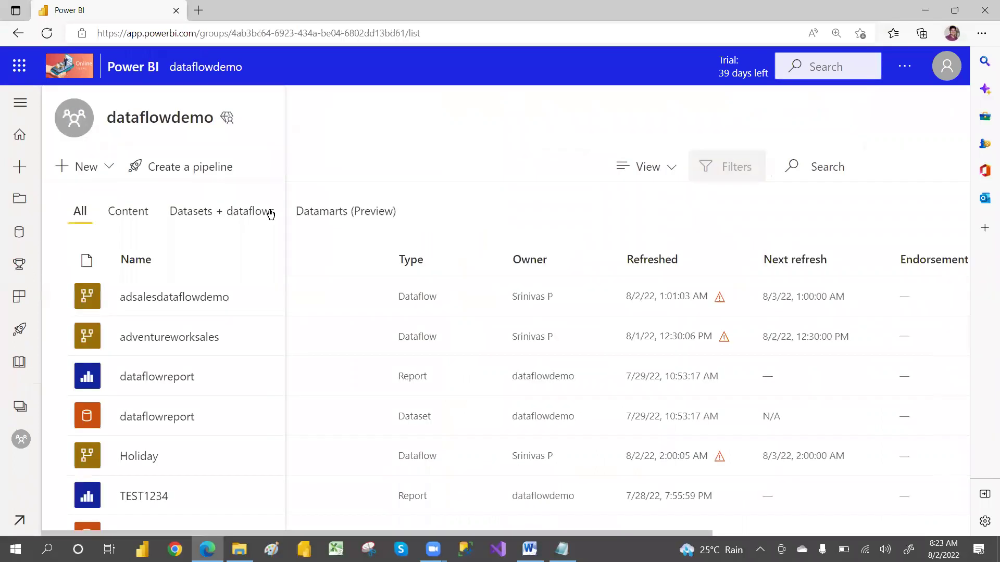
pyautogui.click(323, 214)
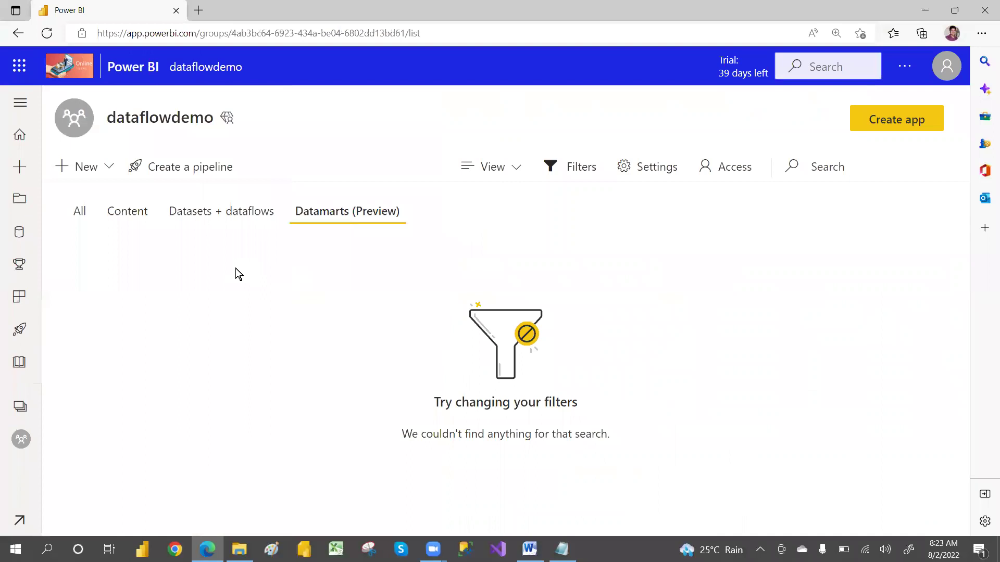
pyautogui.click(114, 171)
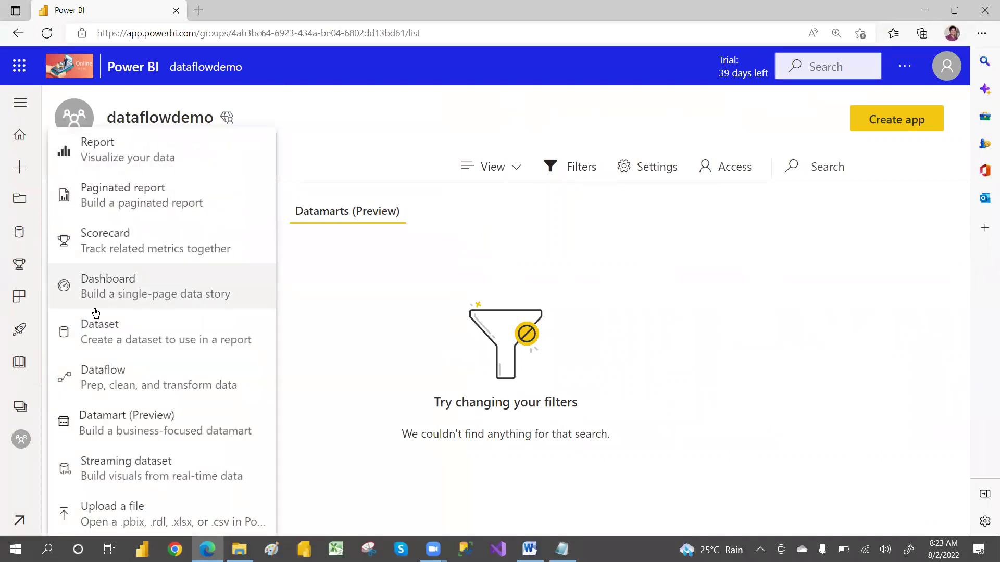
pyautogui.click(109, 385)
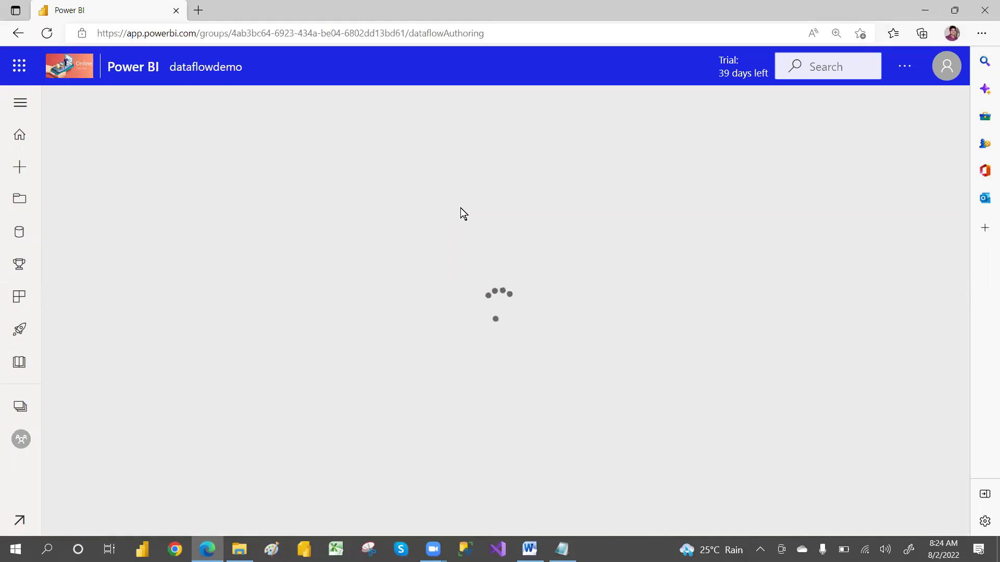
pyautogui.hotkey('alt', 'Tab')
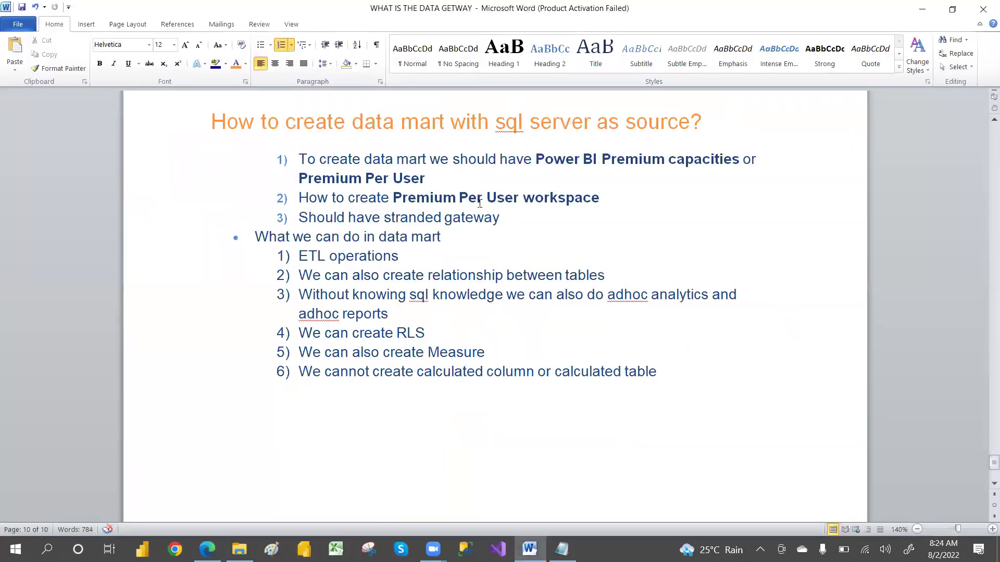
# - Highlight the 'Should have stranded gateway' line in Word, then return to Power BI
pyautogui.moveTo(501, 217); pyautogui.dragTo(300, 216)
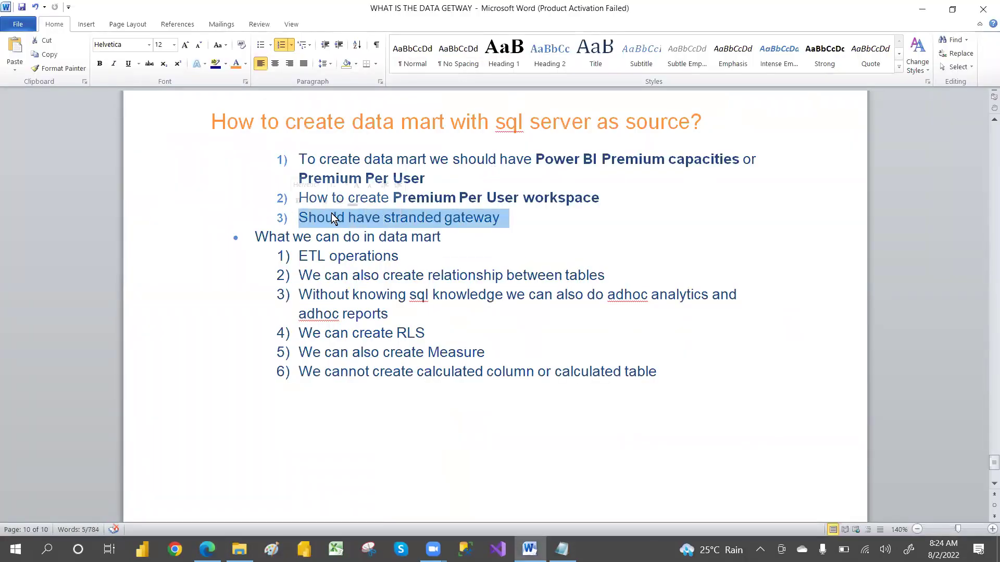
pyautogui.click(391, 220)
pyautogui.hotkey('alt', 'Tab')
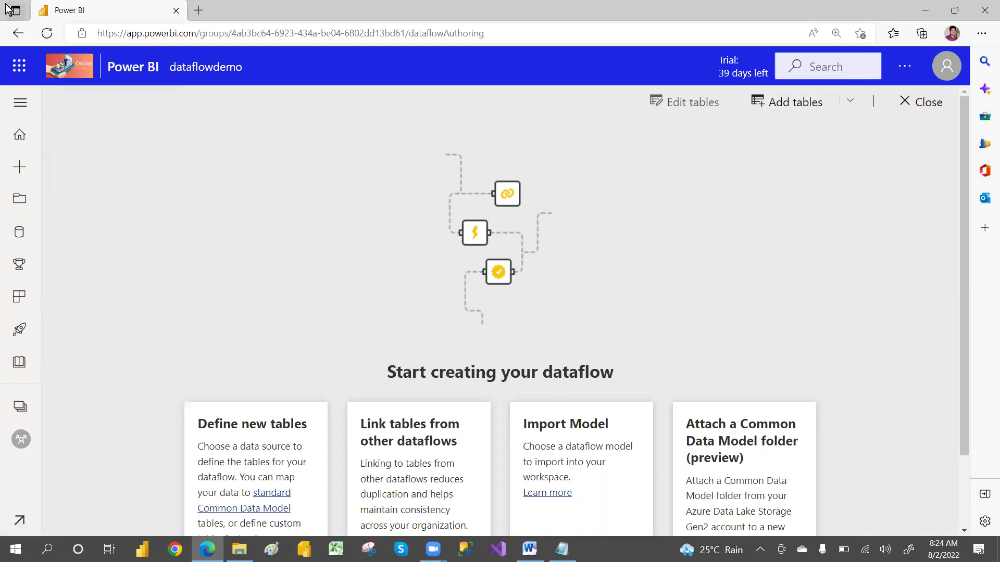
# - Return to the dataflowdemo content list and create a new Datamart (Preview)
pyautogui.hotkey('alt', 'Left')
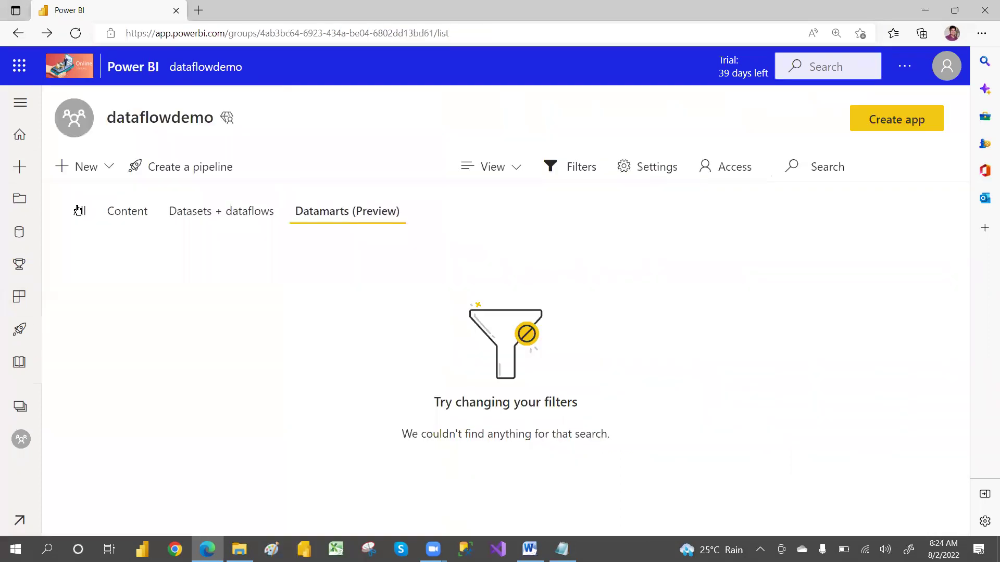
pyautogui.click(107, 165)
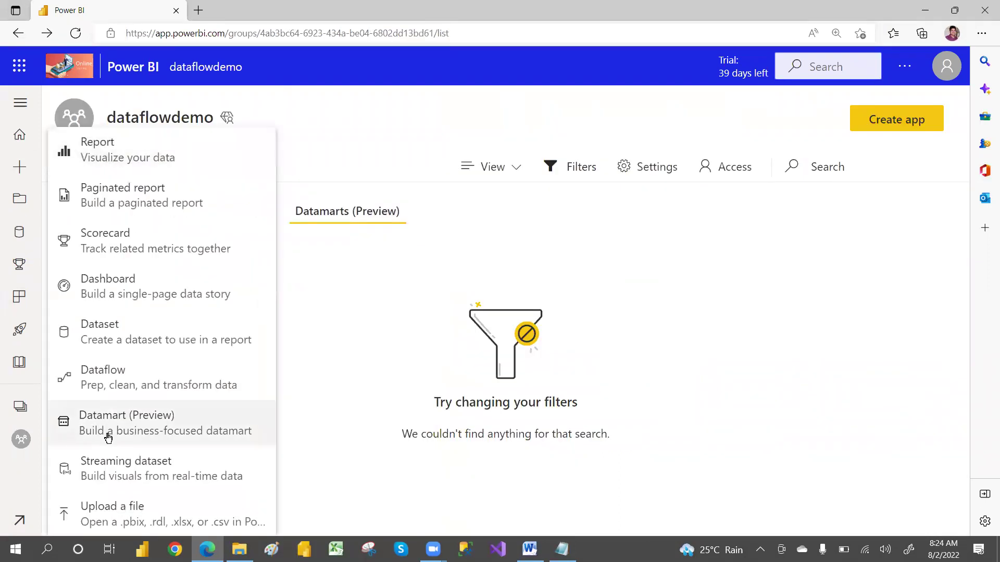
pyautogui.click(155, 426)
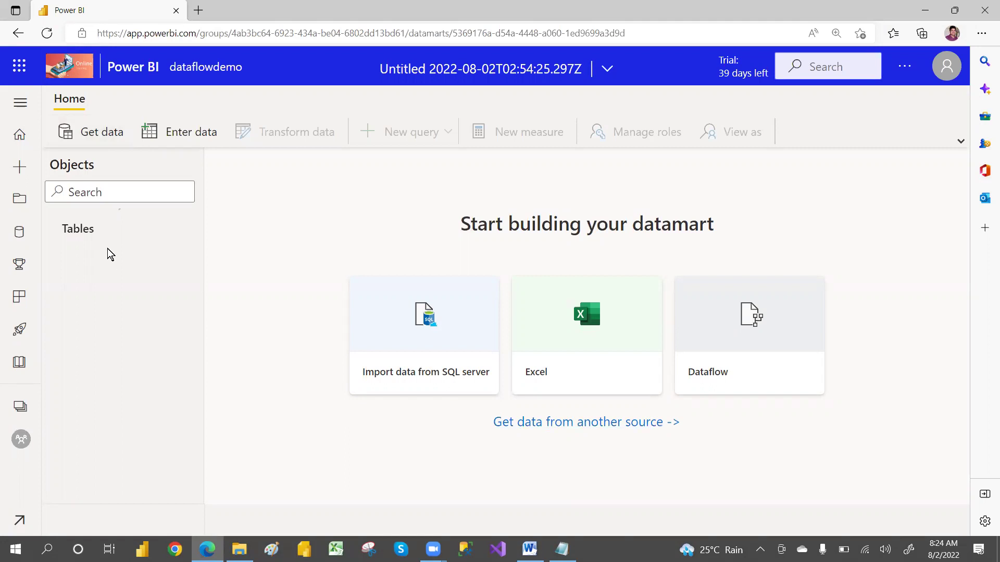
# - Browse the File, Database, Power Platform, Azure and Online services connectors, then pick SQL Server database
pyautogui.click(88, 140)
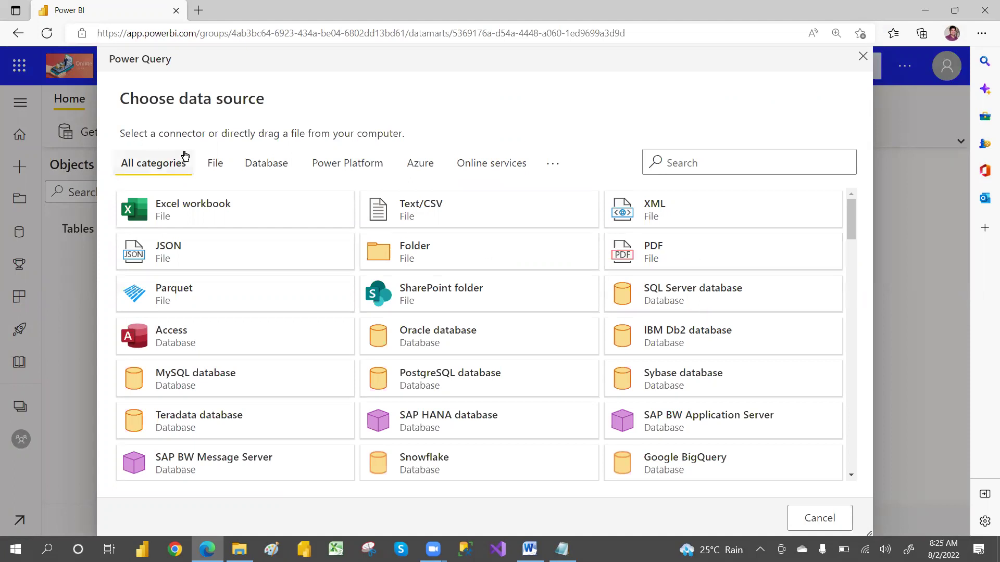
pyautogui.click(218, 165)
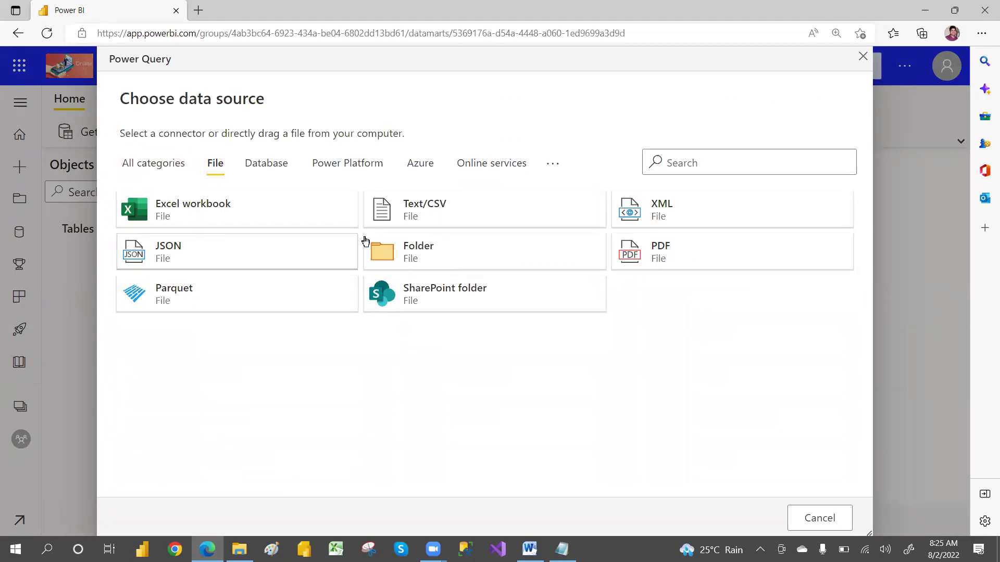
pyautogui.click(267, 165)
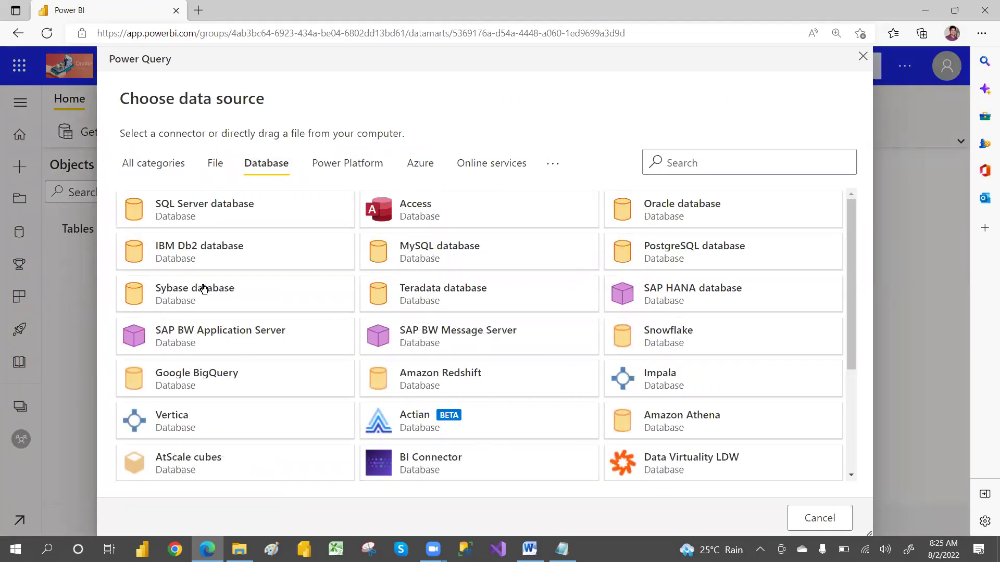
pyautogui.click(335, 164)
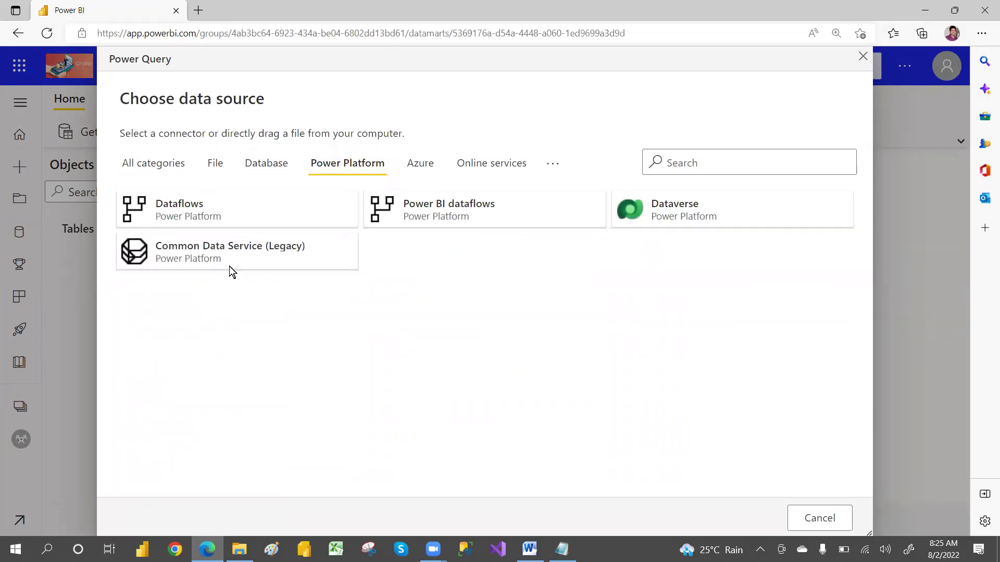
pyautogui.click(417, 161)
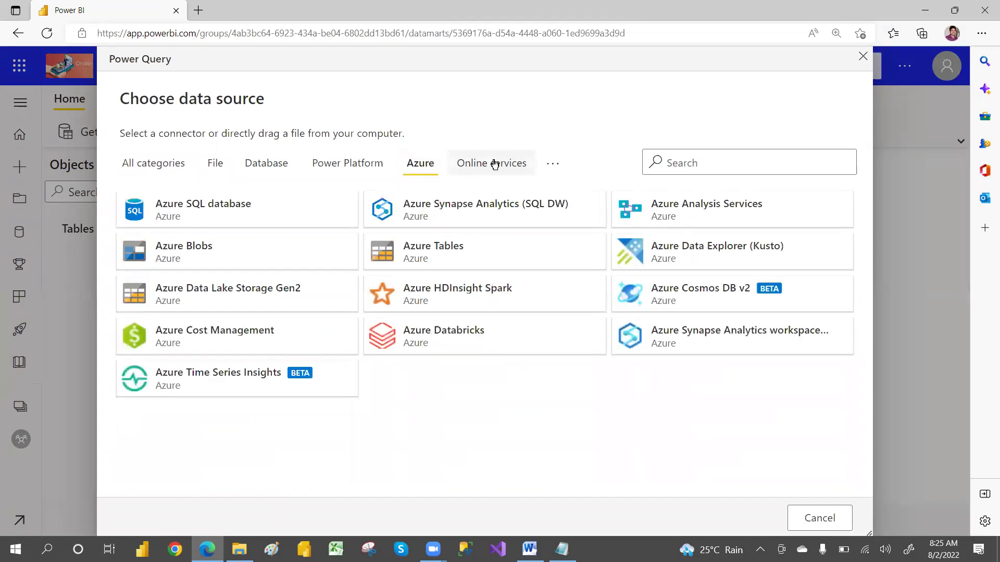
pyautogui.click(501, 163)
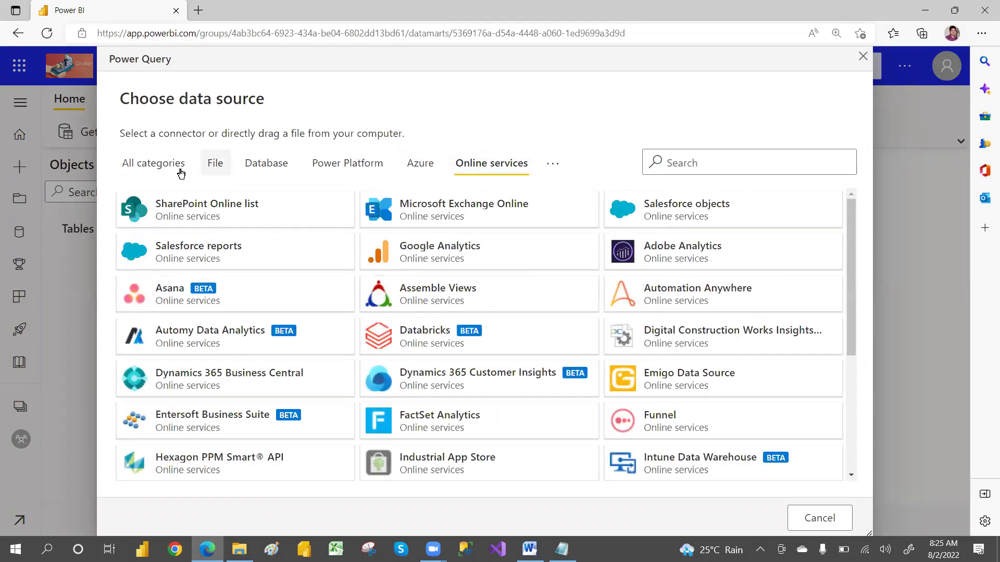
pyautogui.click(273, 165)
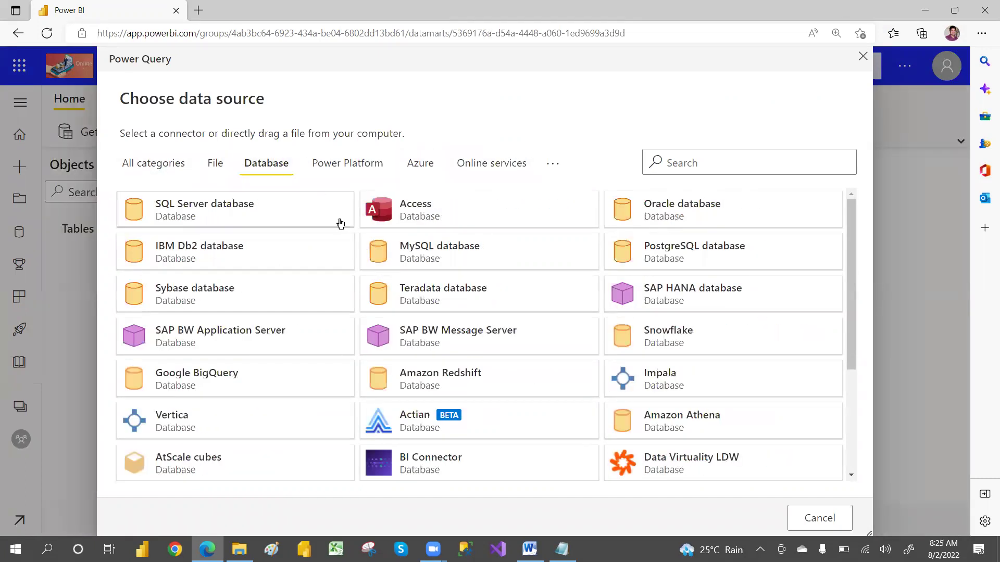
pyautogui.click(241, 211)
# - Copy the server name DESKTOP-C648Q39 from Notepad into the Server field
pyautogui.click(398, 179)
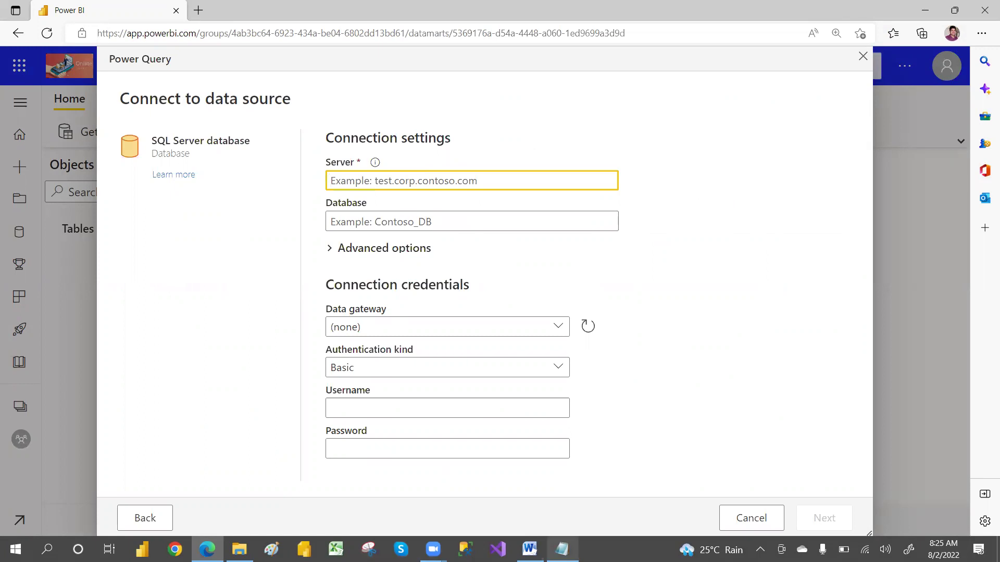
pyautogui.moveTo(561, 549)
pyautogui.click(557, 492)
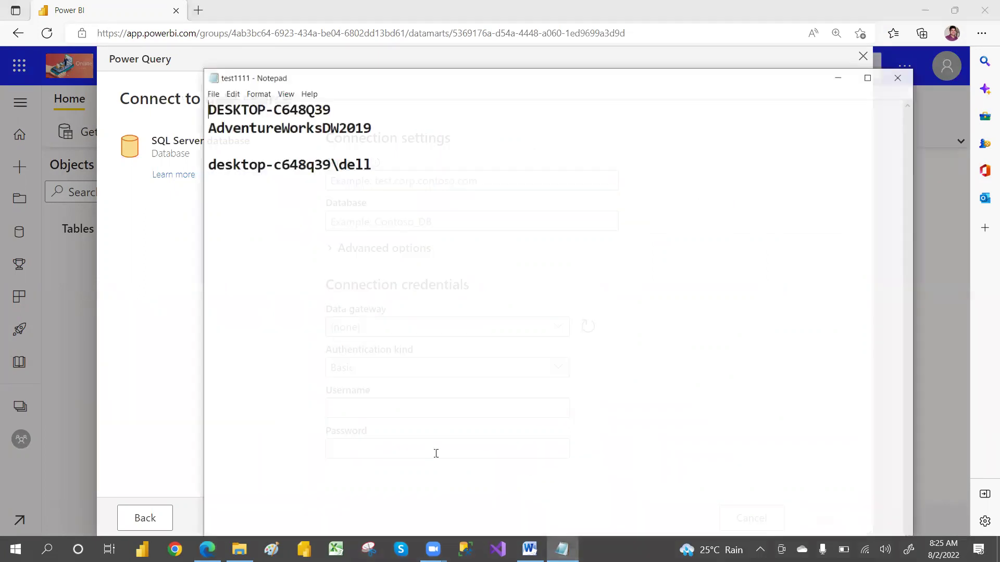
pyautogui.moveTo(339, 97); pyautogui.dragTo(194, 100)
pyautogui.hotkey('ctrl', 'c')
pyautogui.click(193, 100)
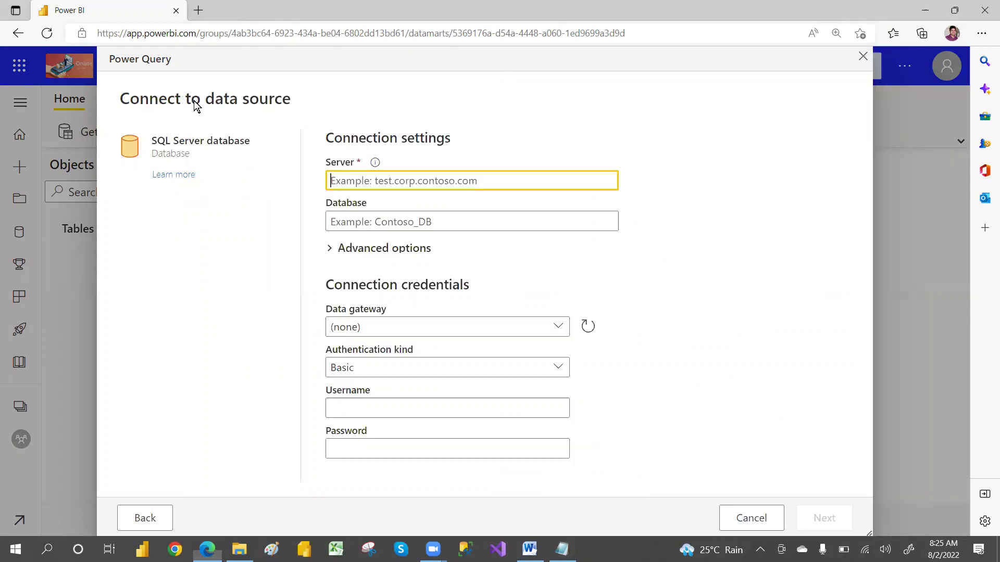
pyautogui.hotkey('ctrl', 'v')
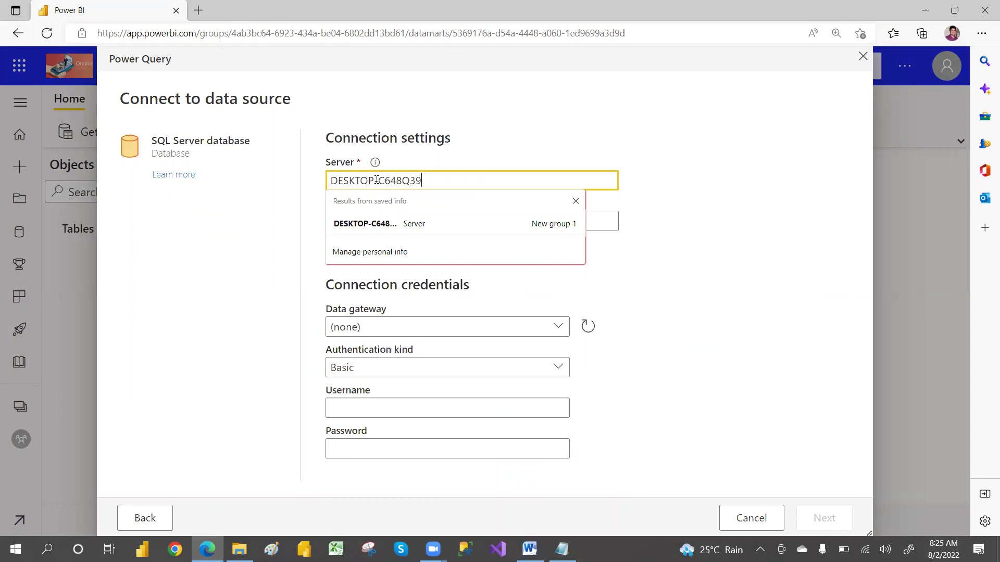
pyautogui.click(635, 286)
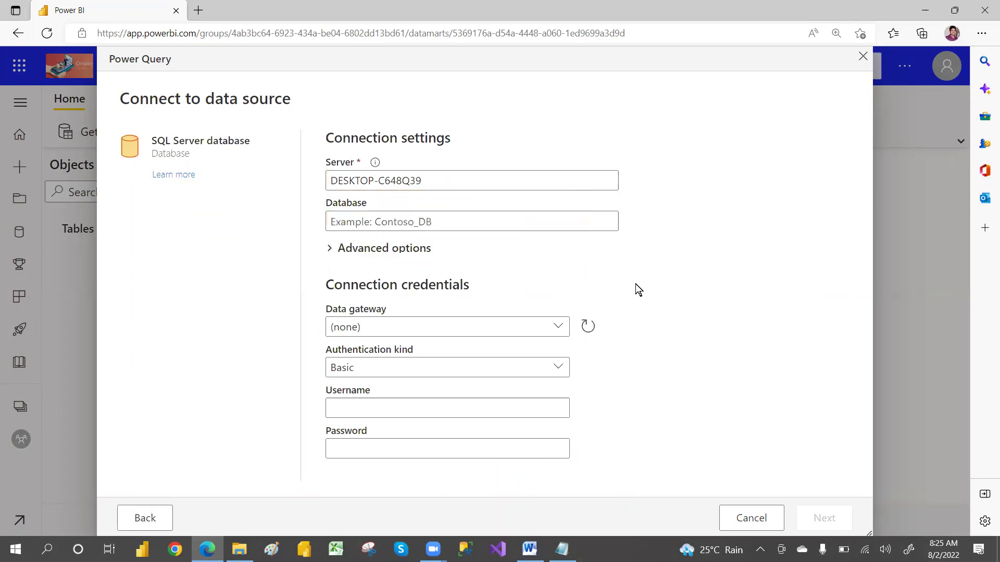
# - Copy the database name AdventureWorksDW2019 from Notepad into the Database field
pyautogui.hotkey('alt', 'Tab')
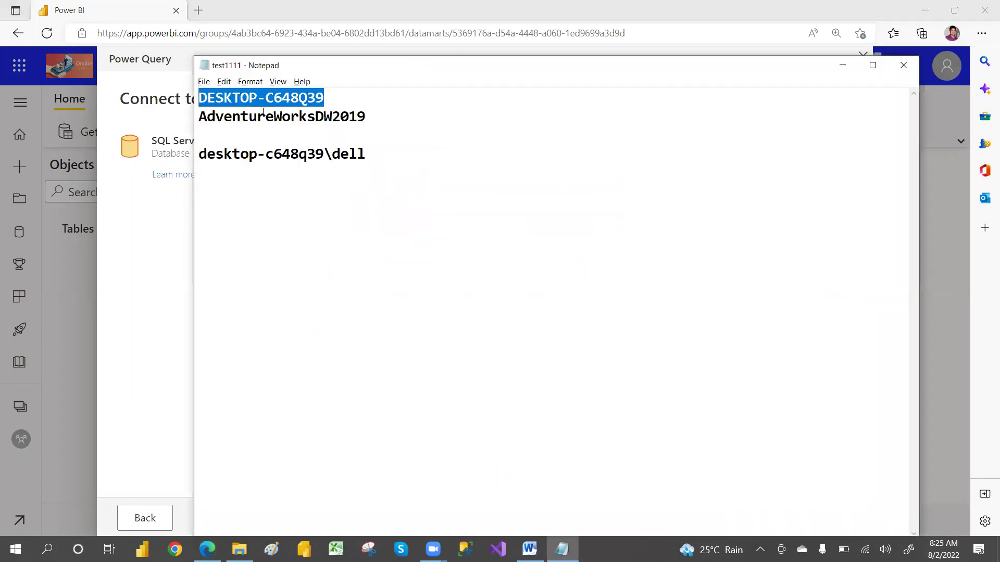
pyautogui.moveTo(199, 118); pyautogui.dragTo(371, 118)
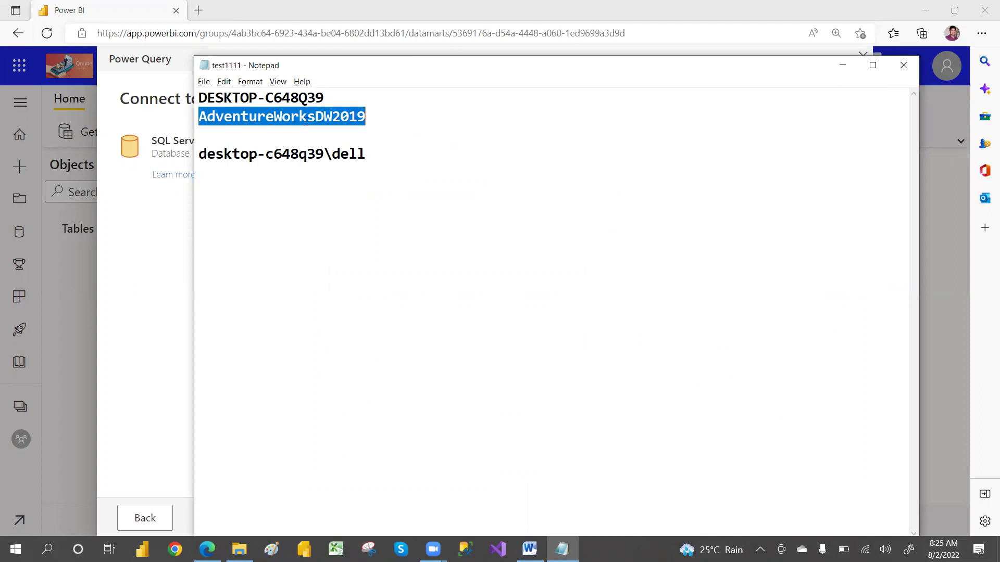
pyautogui.hotkey('alt', 'Tab')
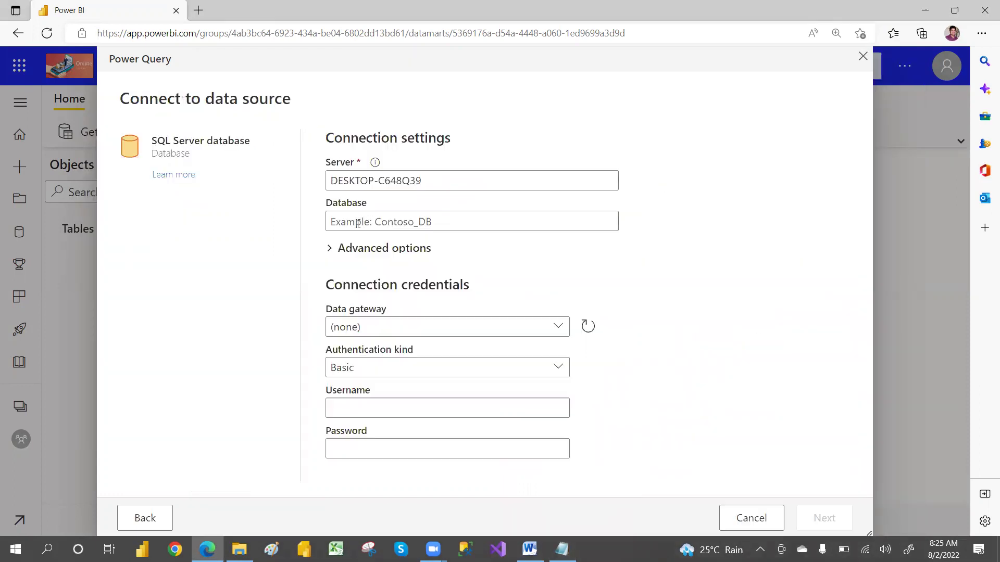
pyautogui.click(357, 223)
pyautogui.hotkey('ctrl', 'v')
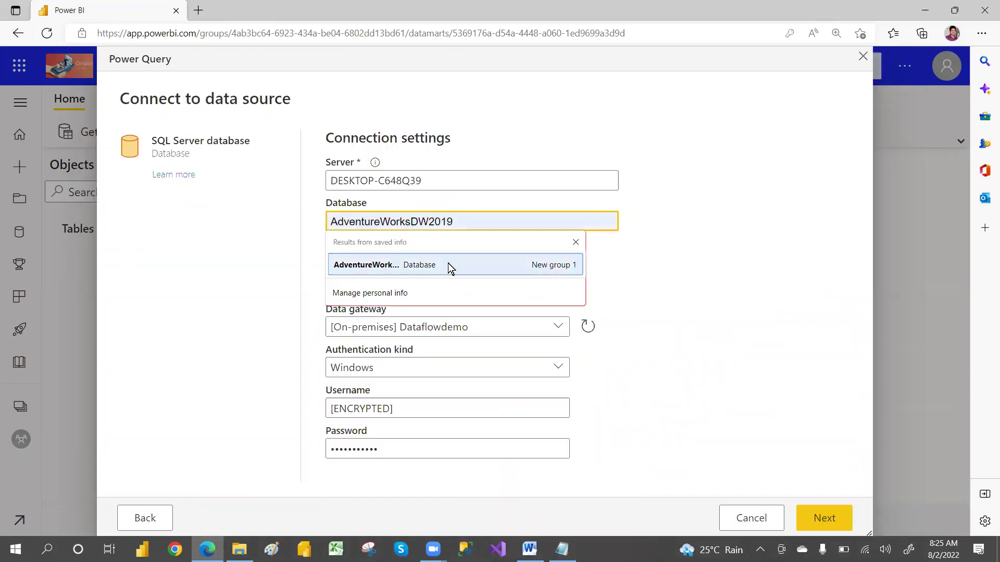
pyautogui.click(647, 255)
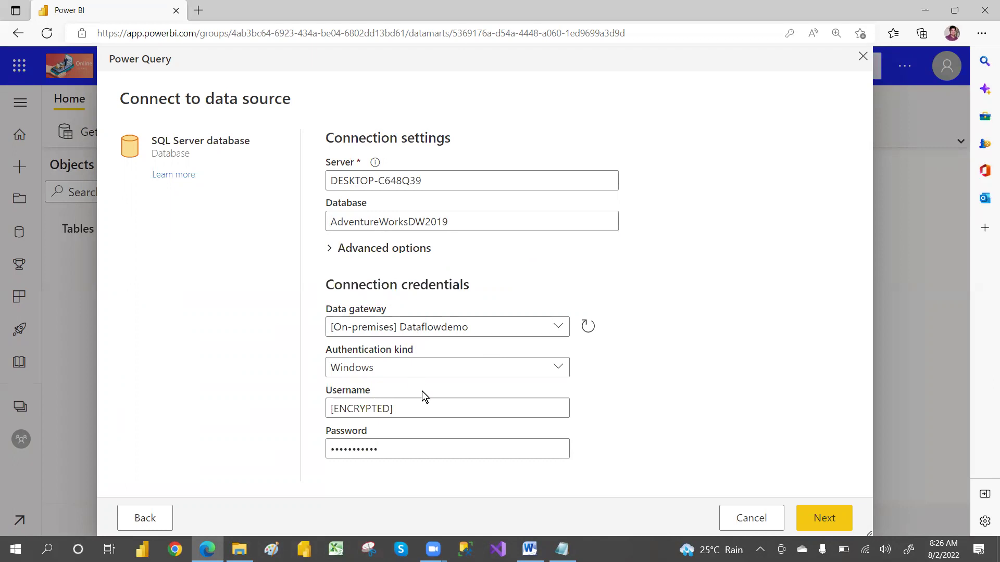
# - Switch Authentication kind to Basic and back to Windows to reset the credentials
pyautogui.click(365, 372)
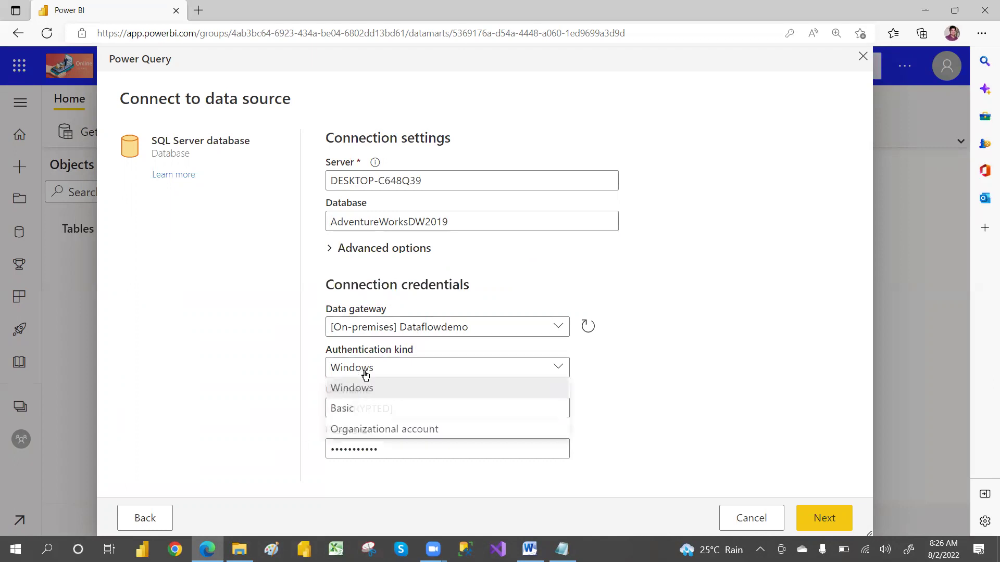
pyautogui.click(345, 412)
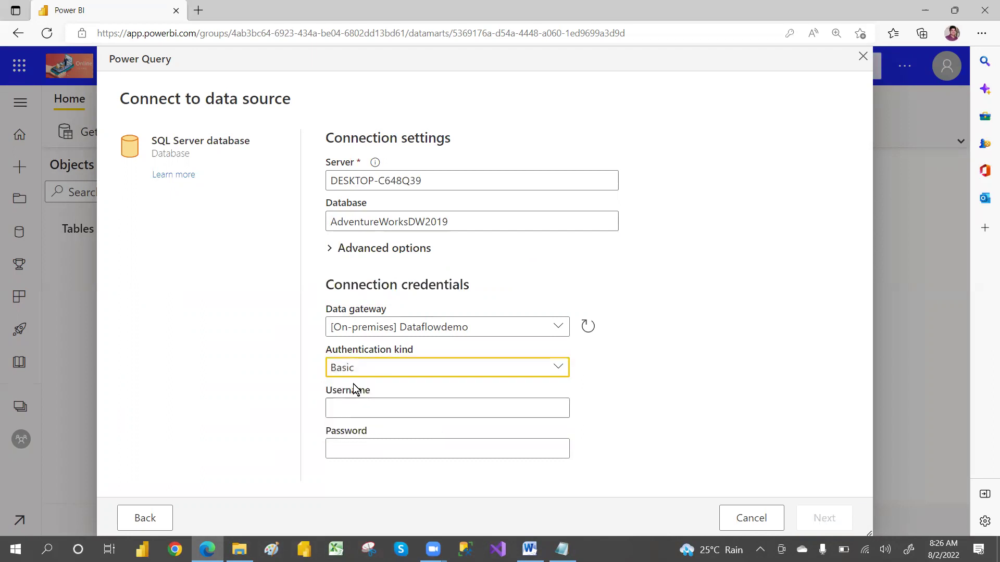
pyautogui.click(356, 372)
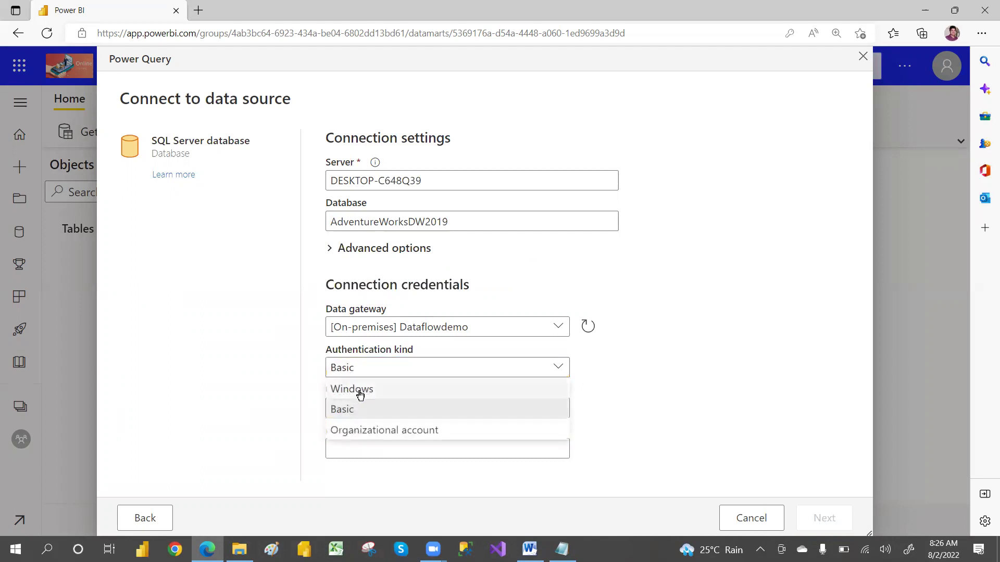
pyautogui.click(359, 389)
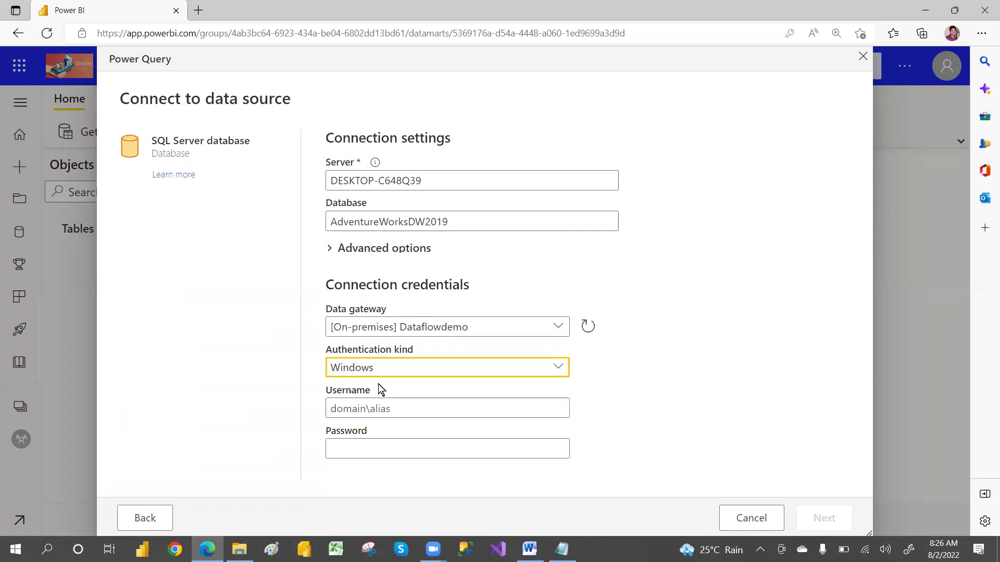
# - Paste the Windows account name from the Notepad notes into the Username field
pyautogui.click(373, 411)
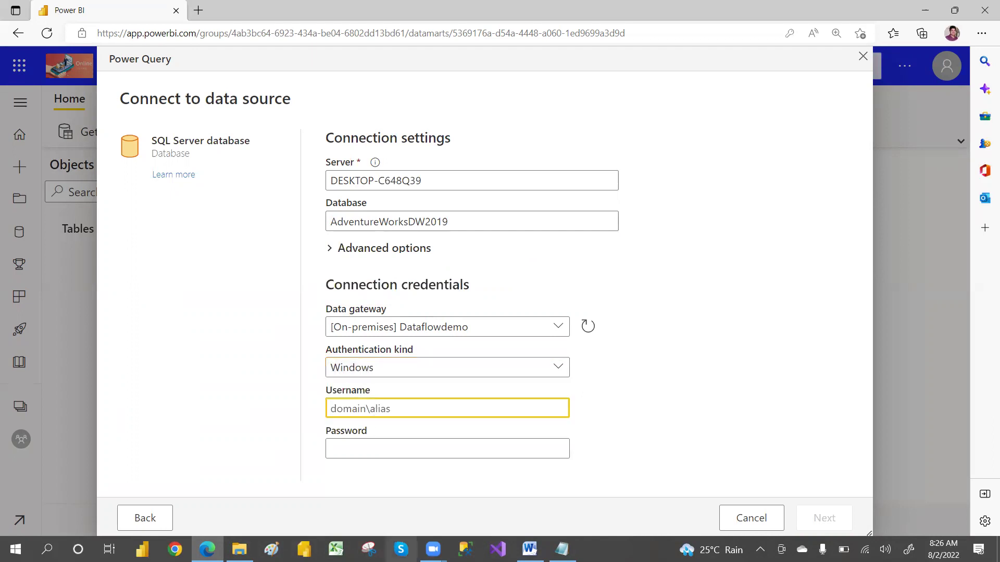
pyautogui.hotkey('alt', 'Tab')
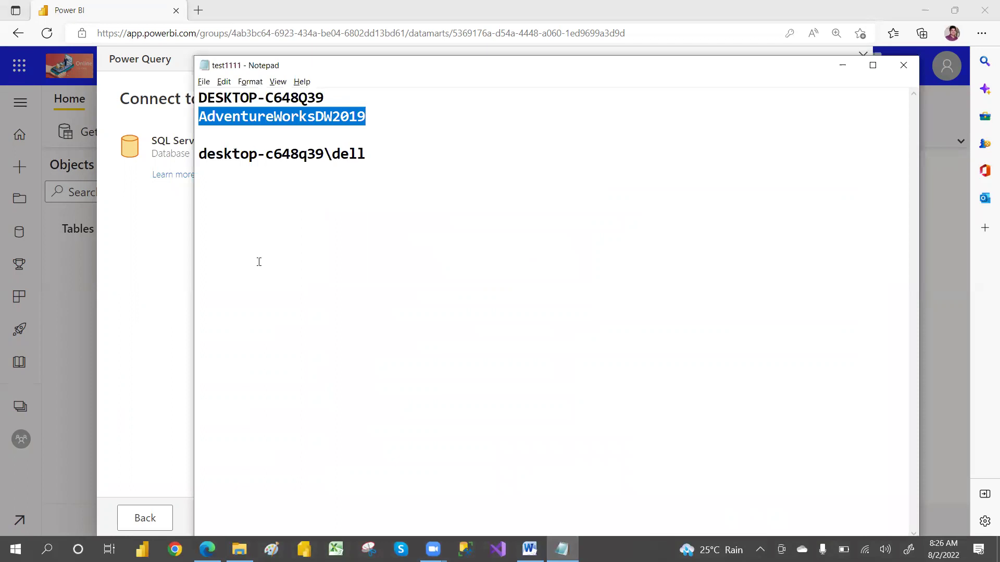
pyautogui.moveTo(371, 153); pyautogui.dragTo(201, 153)
pyautogui.hotkey('alt', 'Tab')
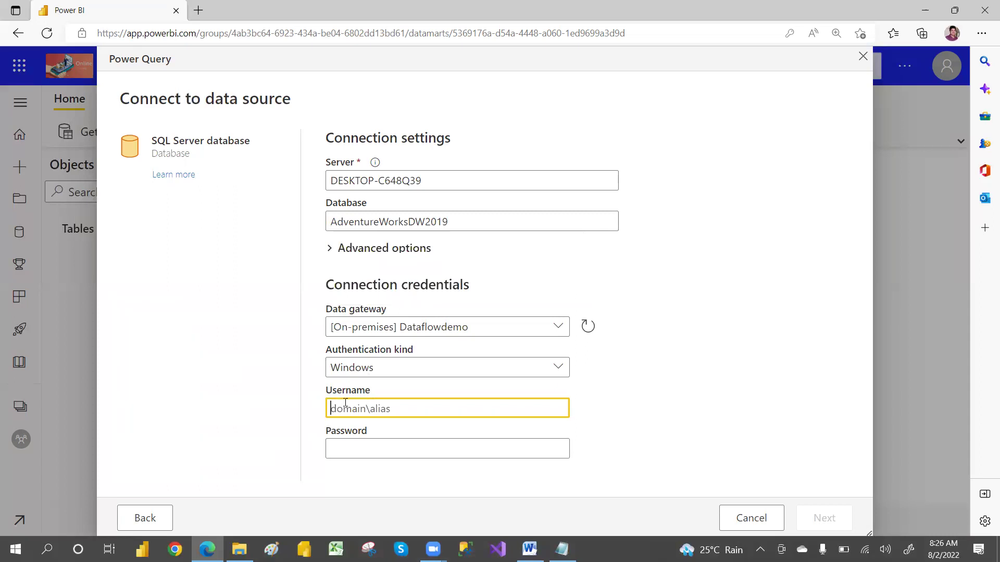
pyautogui.hotkey('ctrl', 'v')
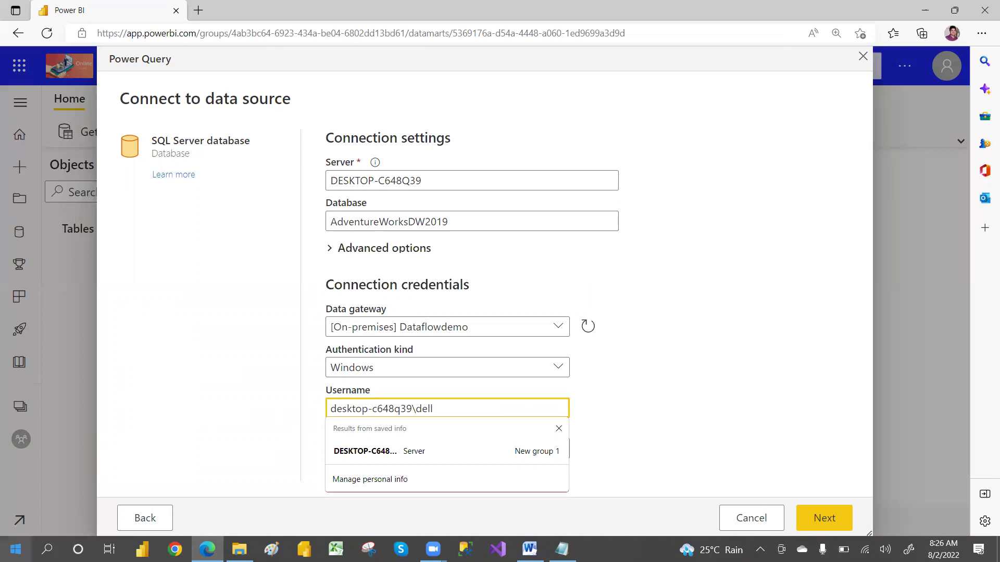
# - Run whoami in Command Prompt to confirm the Windows account, then close the window
pyautogui.click(16, 549)
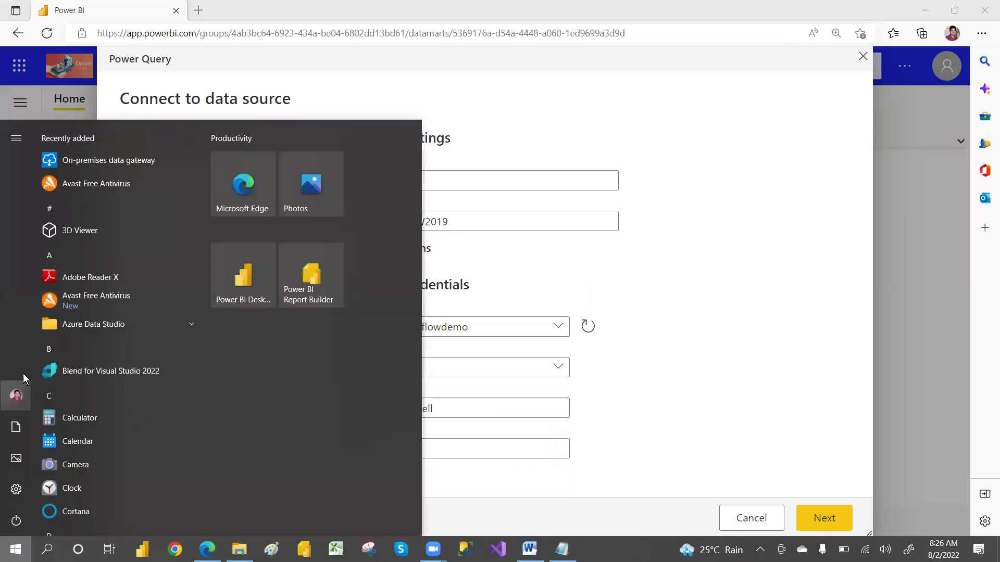
pyautogui.write('co')
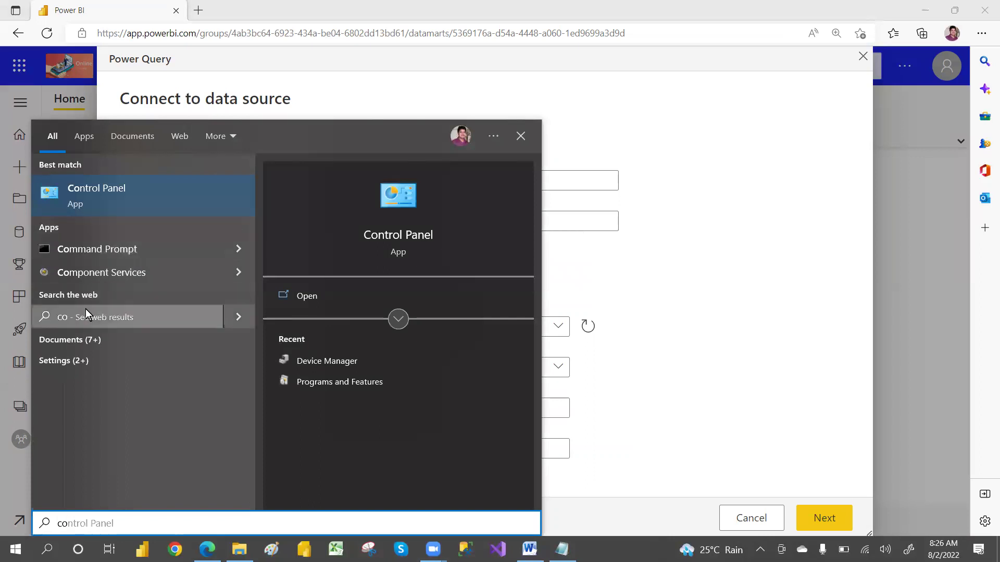
pyautogui.write('m')
pyautogui.press('Return')
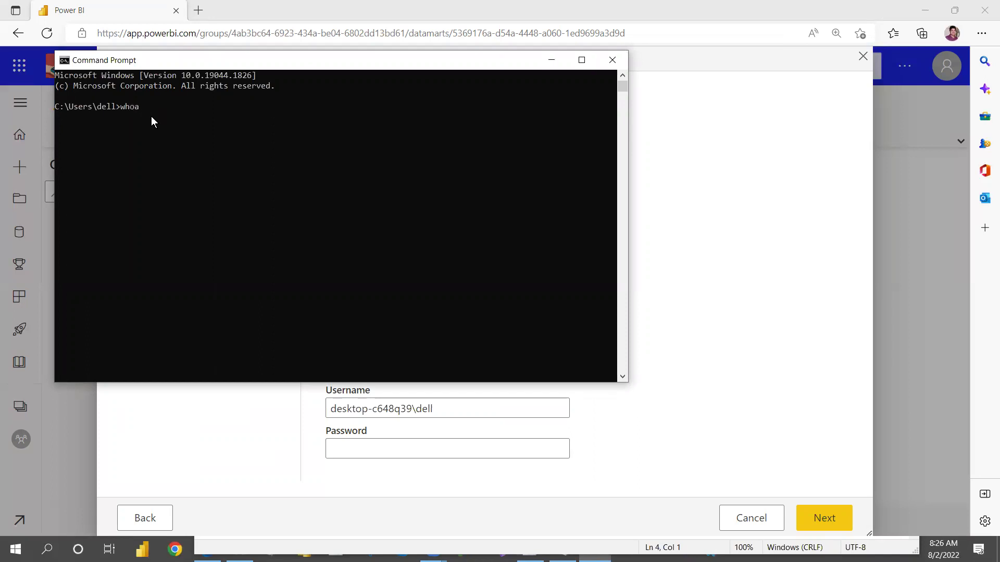
pyautogui.press('Return')
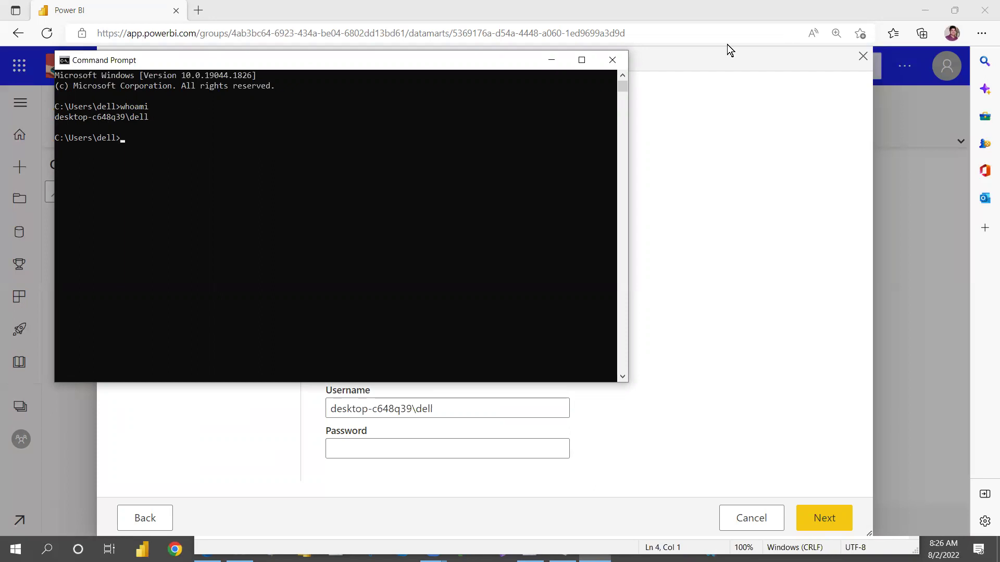
pyautogui.click(613, 58)
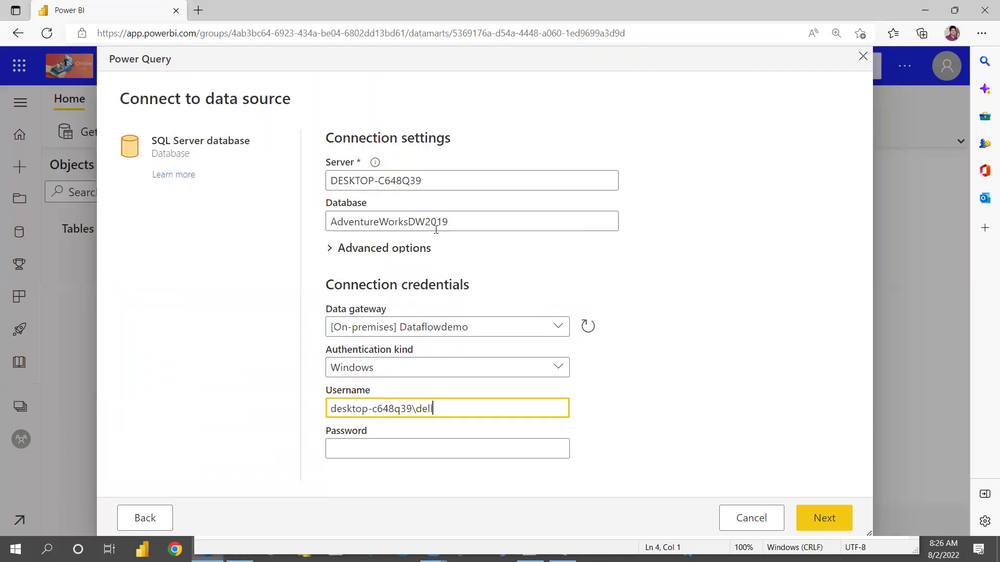
# - Enter the Windows account password and submit the SQL Server connection settings with Next
pyautogui.click(349, 446)
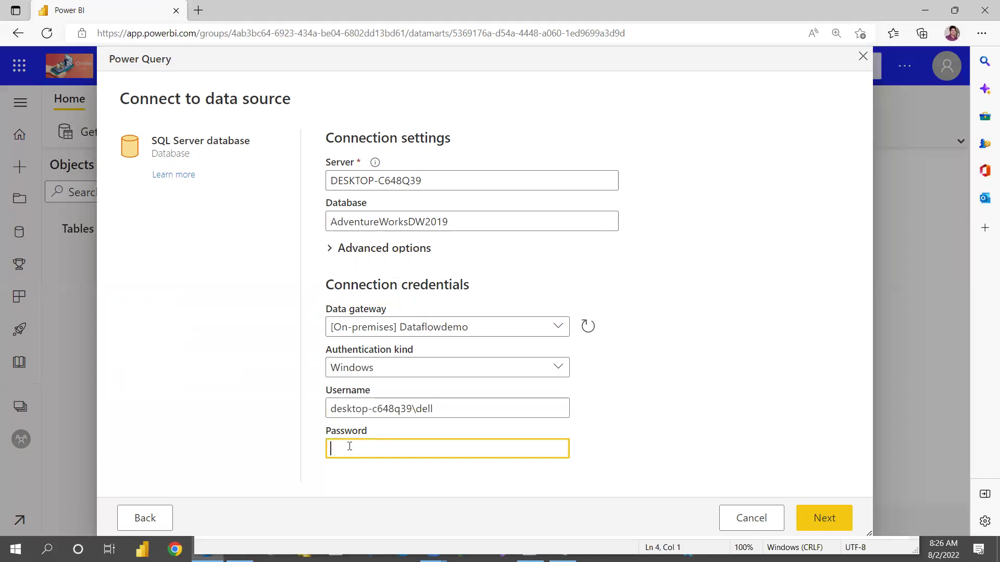
pyautogui.write('••••••••••')
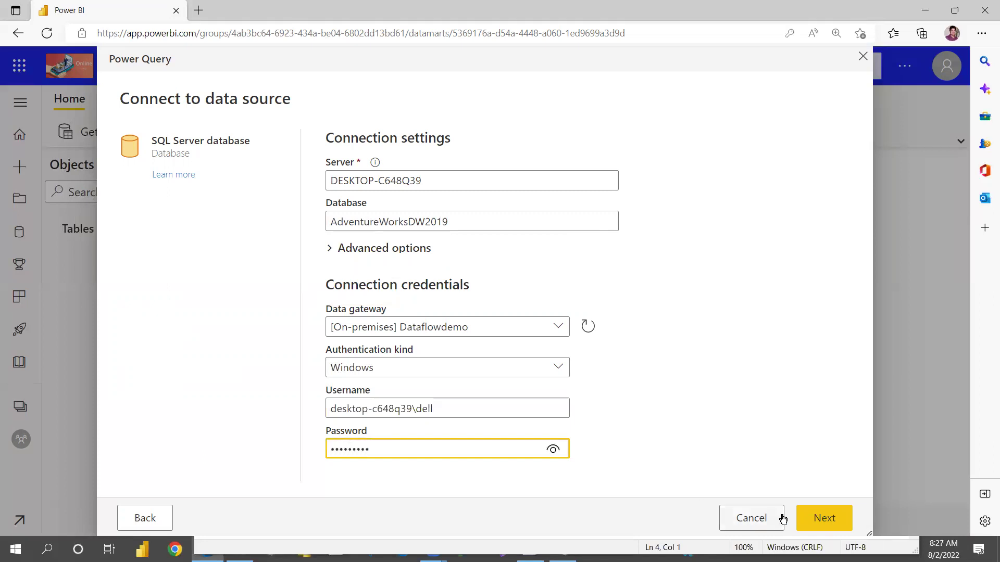
pyautogui.click(824, 518)
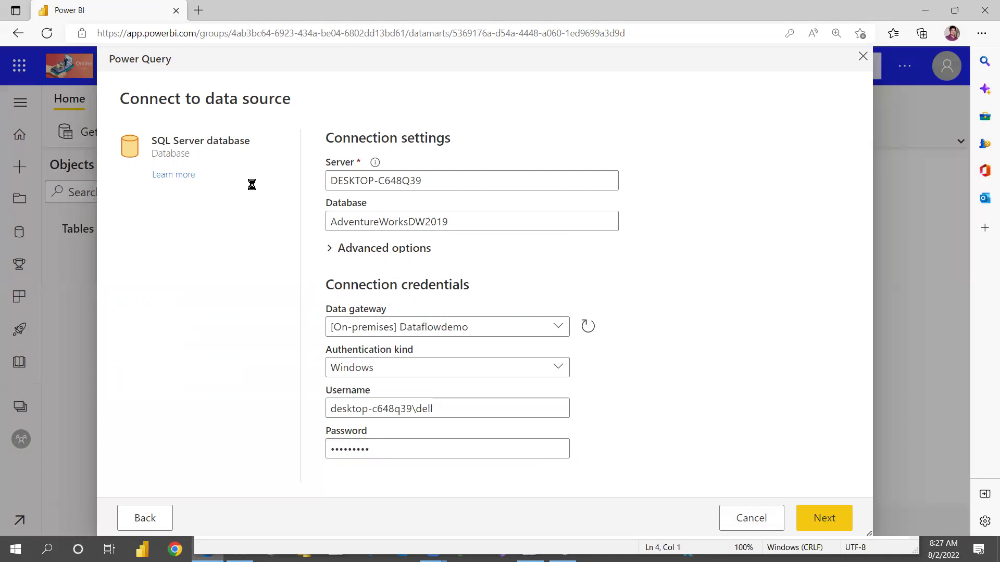
pyautogui.hotkey('alt', 'Tab')
pyautogui.hotkey('alt', 'Tab')
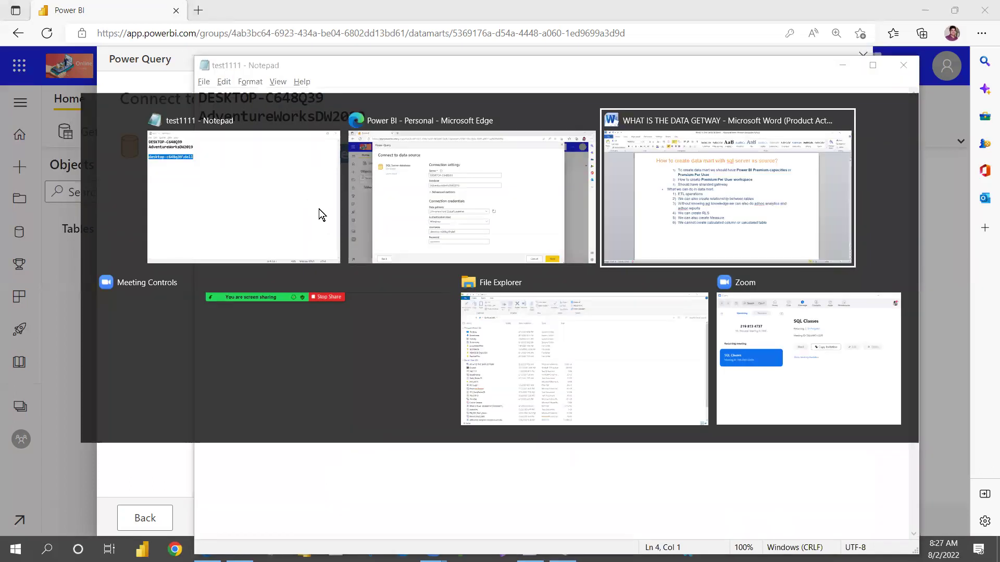
# - Highlight the data mart items: ETL operations, table relationships, ad hoc analytics, RLS, and Measures
pyautogui.moveTo(292, 257); pyautogui.dragTo(406, 258)
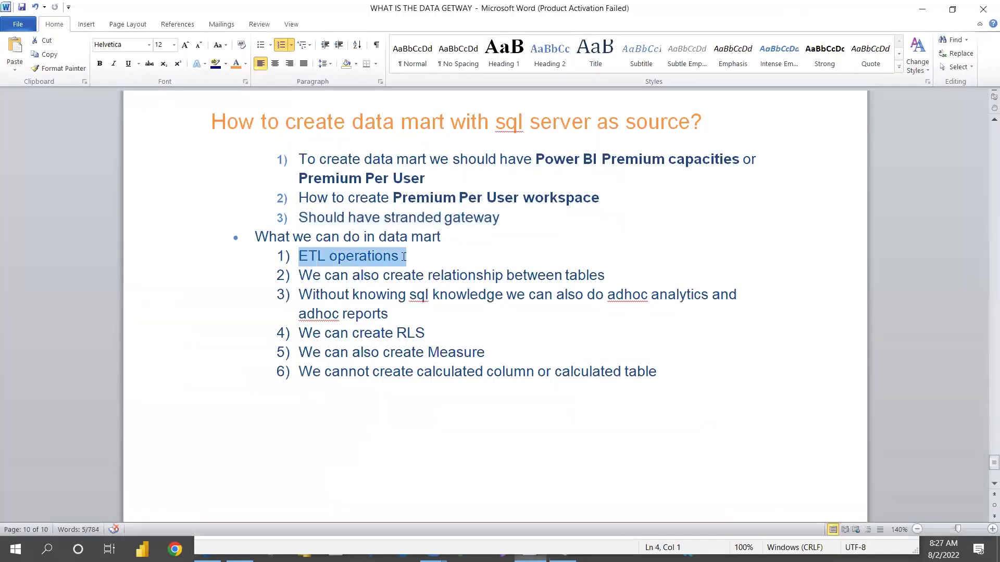
pyautogui.moveTo(299, 276); pyautogui.dragTo(599, 273)
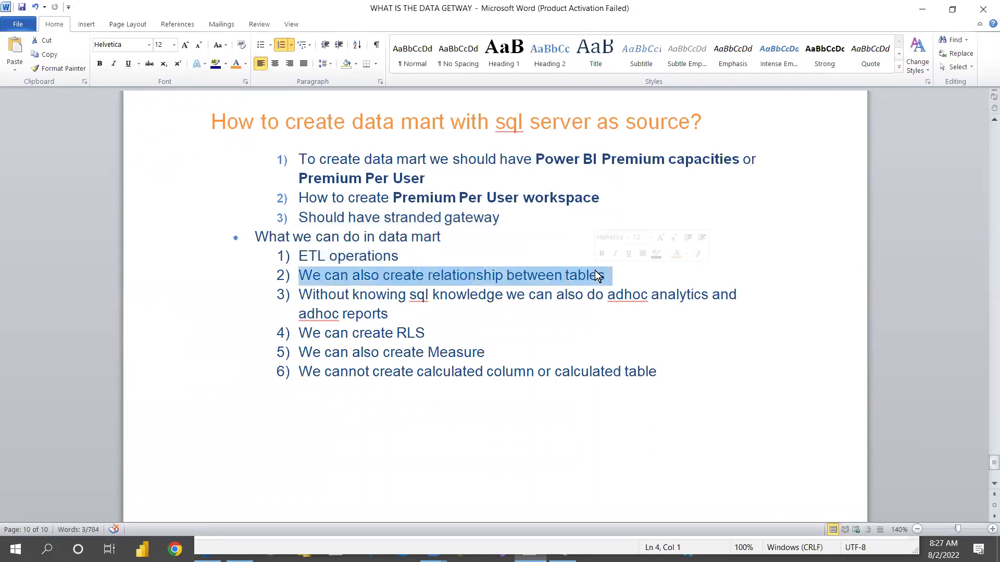
pyautogui.moveTo(297, 292); pyautogui.dragTo(719, 308)
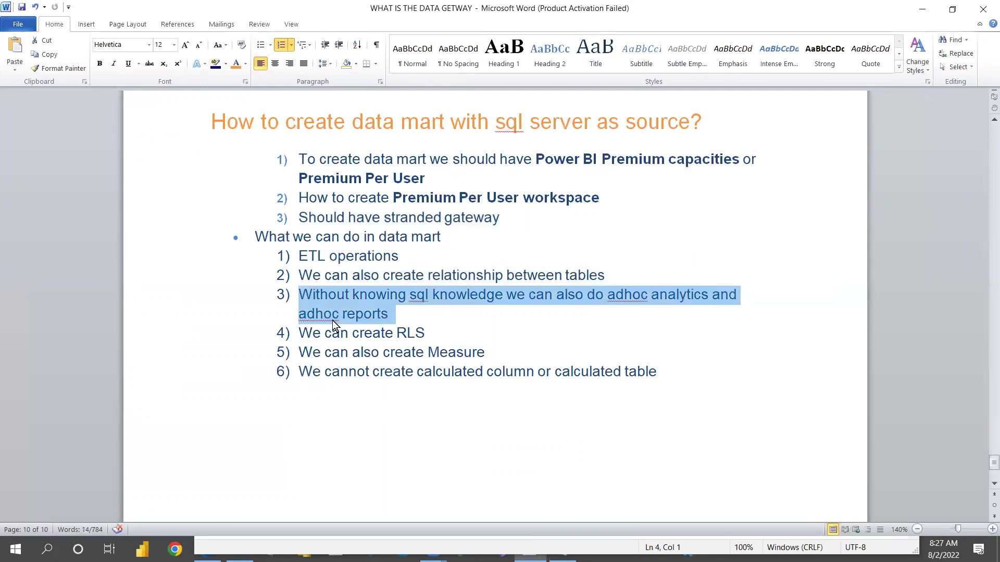
pyautogui.moveTo(300, 334); pyautogui.dragTo(432, 330)
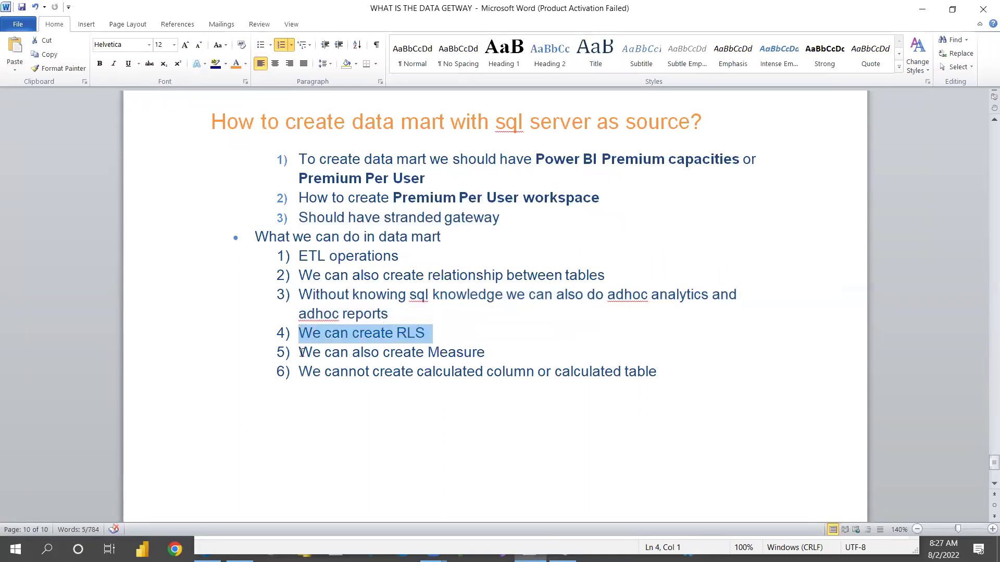
pyautogui.moveTo(300, 352); pyautogui.dragTo(480, 354)
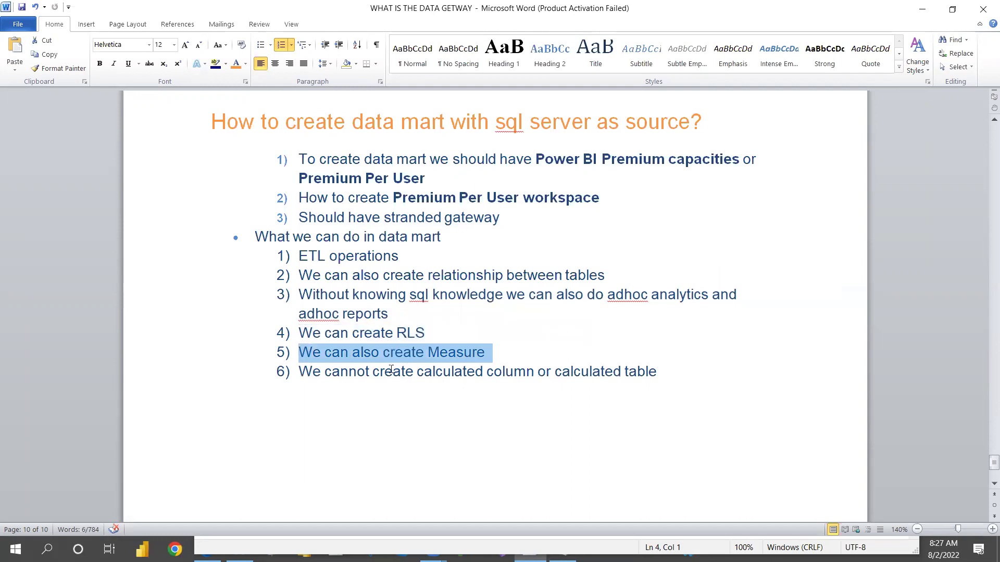
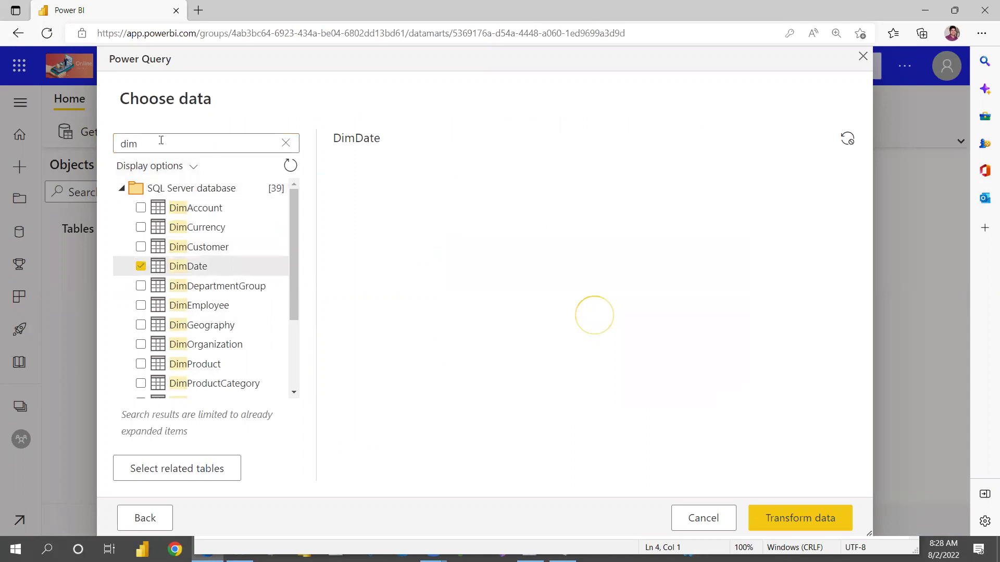
# - Search 'fact', add FactInternetSales beside DimDate, and send both tables to Power Query
pyautogui.press('BackSpace')
pyautogui.write('fac')
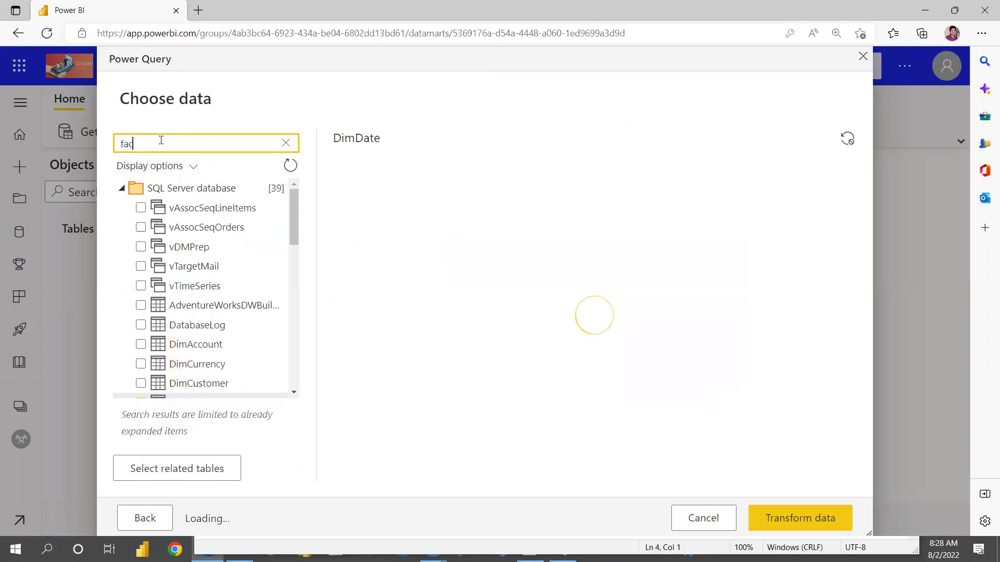
pyautogui.write('t')
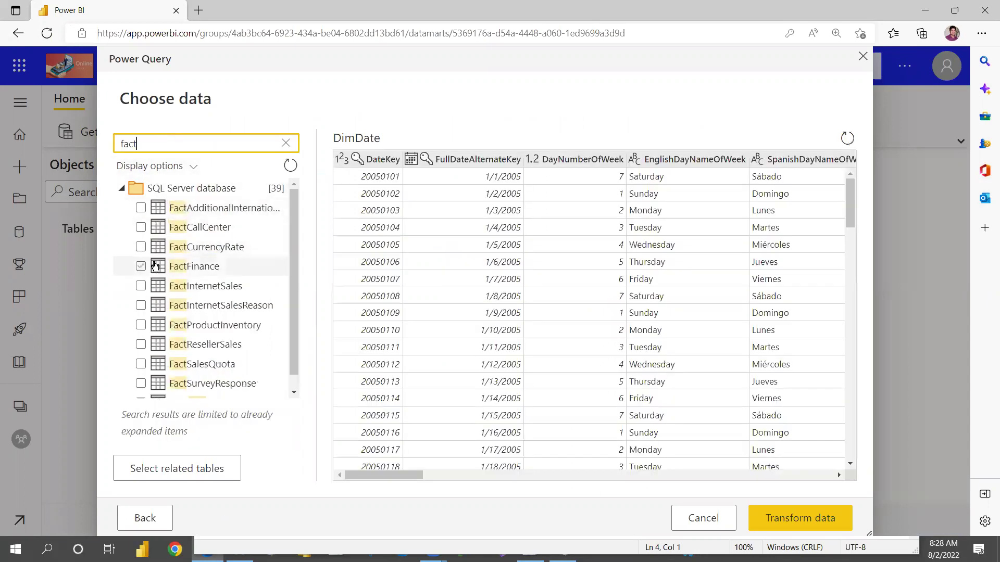
pyautogui.click(141, 287)
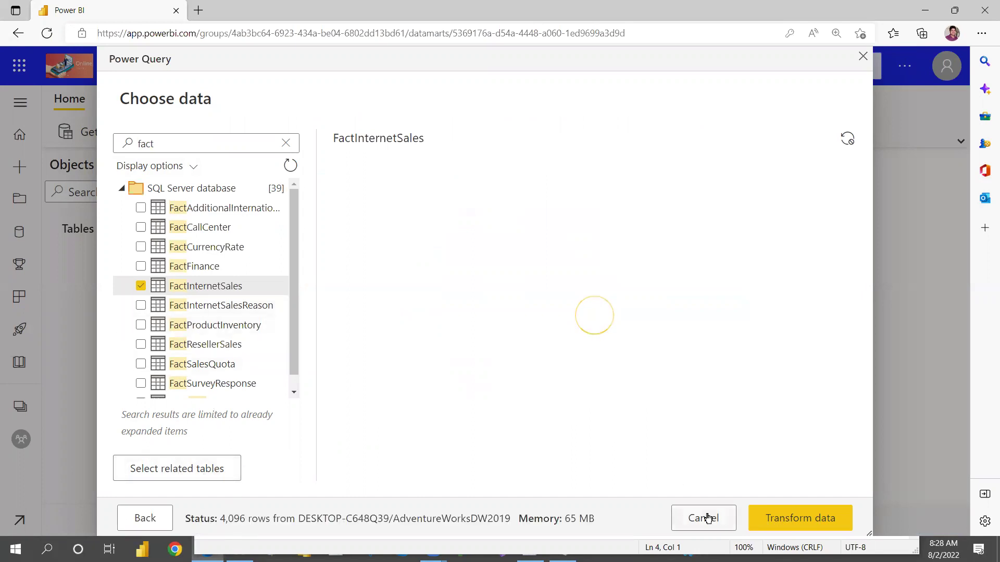
pyautogui.click(790, 520)
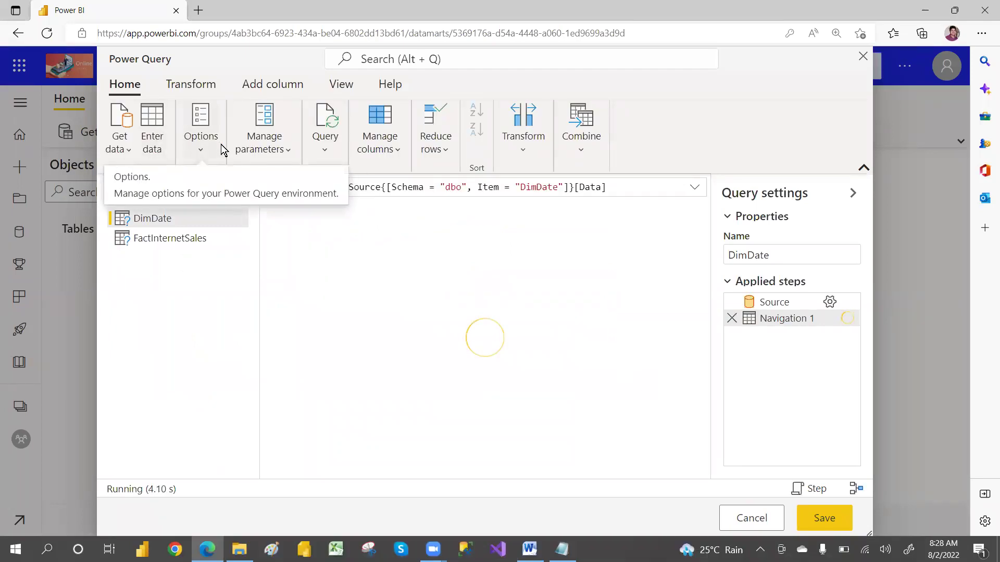
# - Browse the Home ribbon's parameter, column management, row reduction and combine options
pyautogui.click(286, 150)
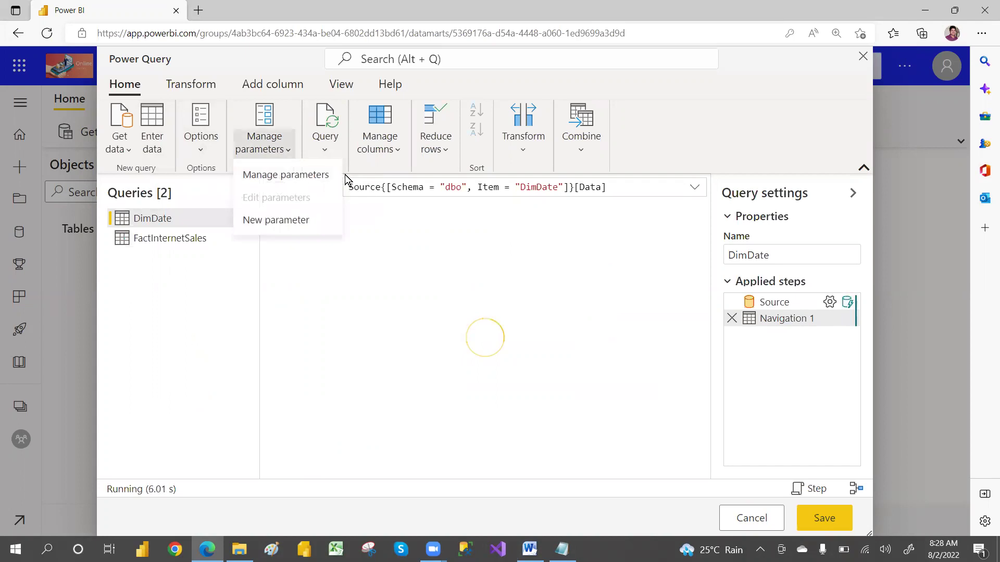
pyautogui.click(396, 151)
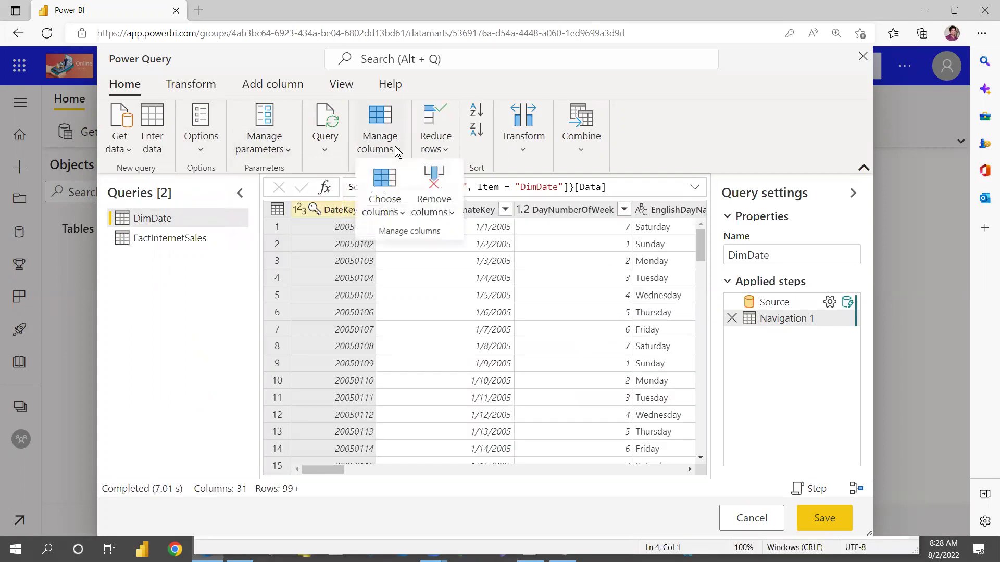
pyautogui.click(401, 213)
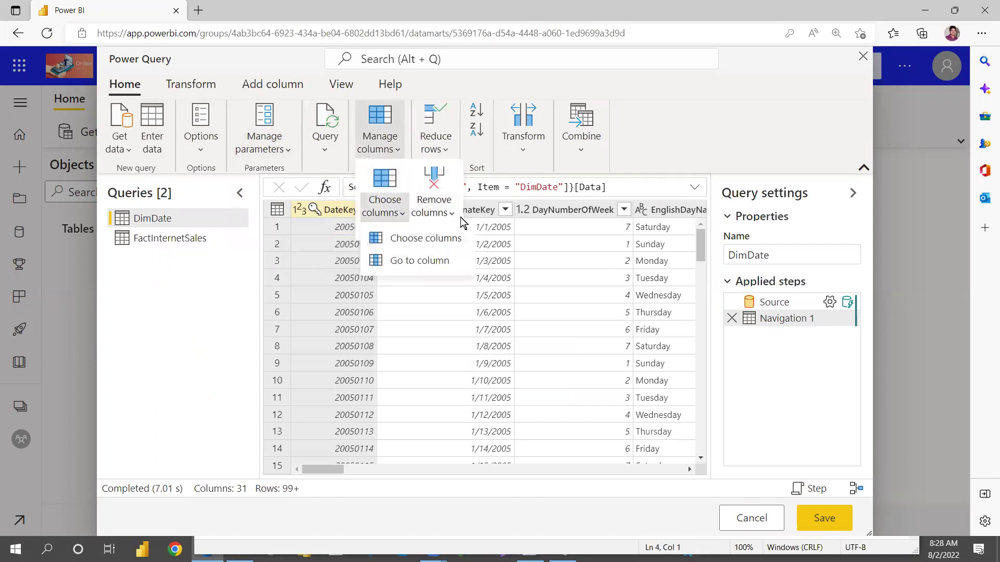
pyautogui.click(446, 151)
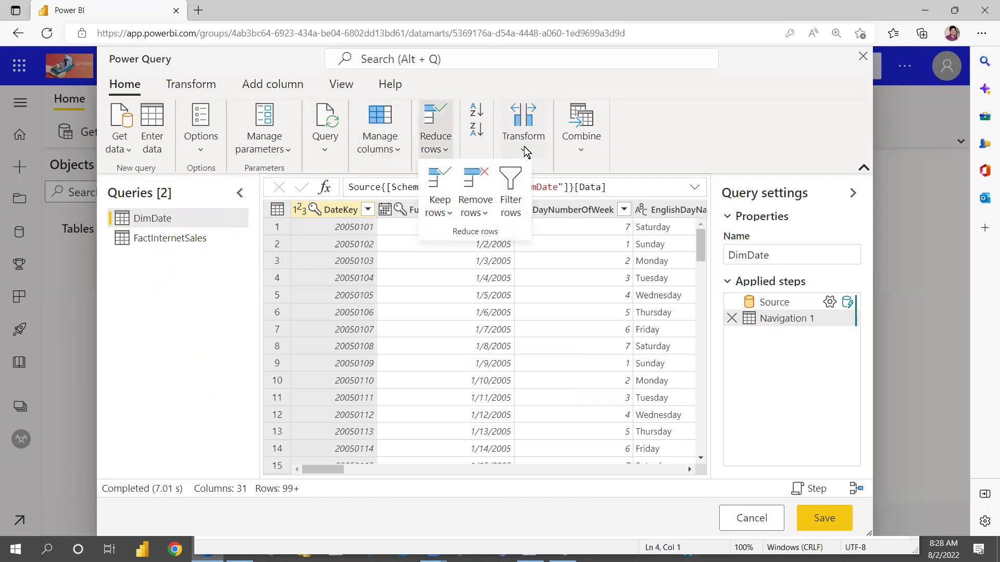
pyautogui.click(578, 150)
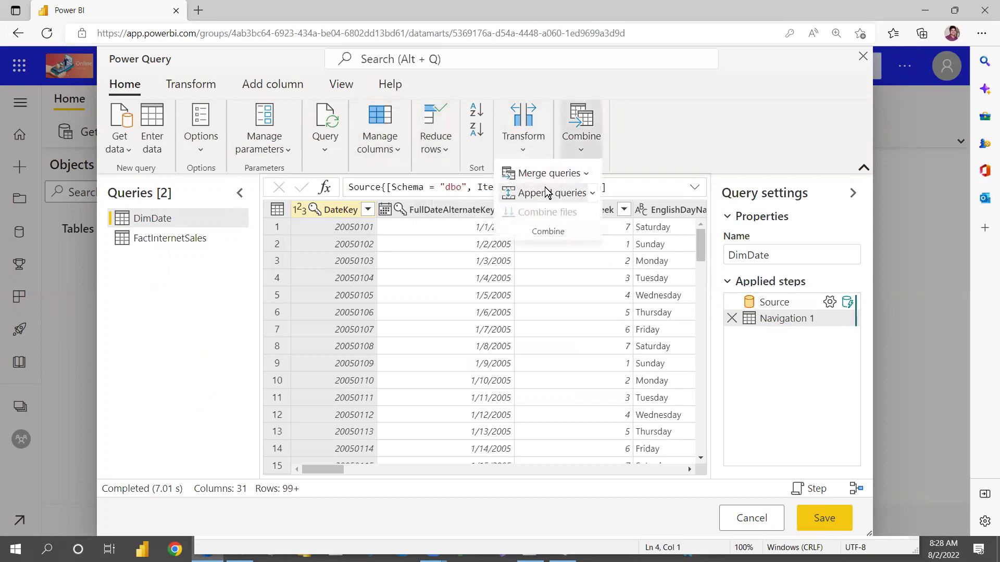
# - Look through the Transform and Add column features, then the DayNumberOfWeek column options
pyautogui.click(193, 89)
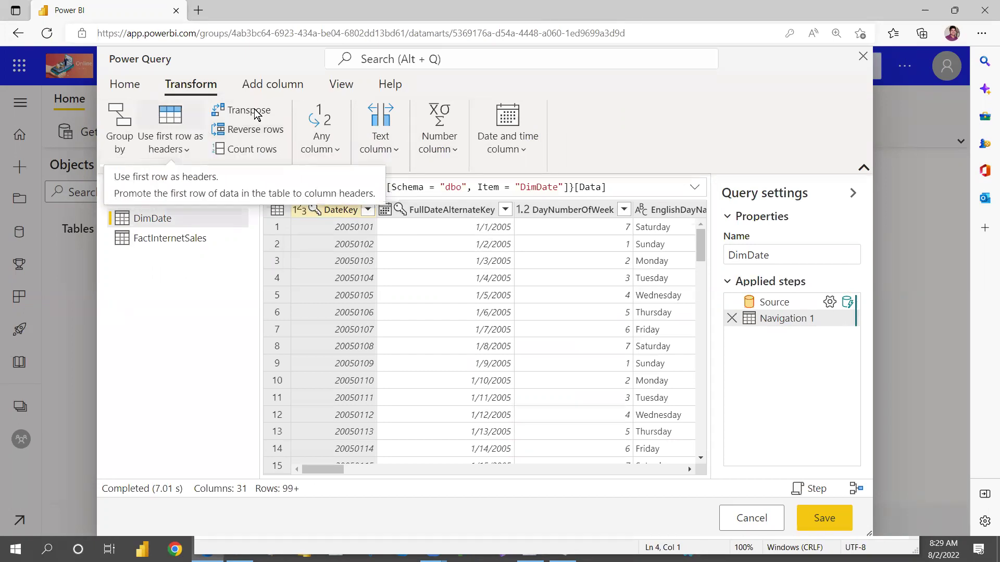
pyautogui.click(270, 86)
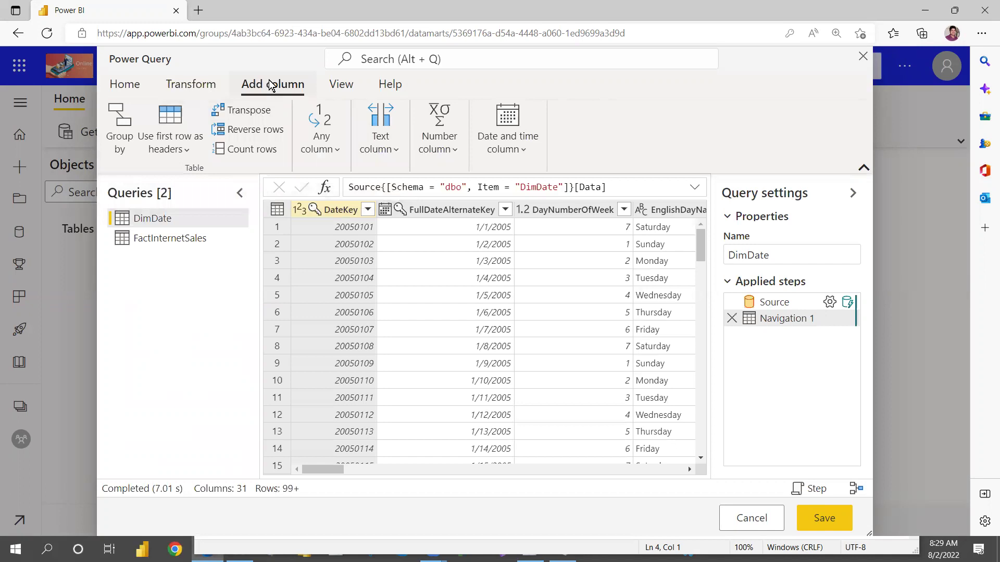
pyautogui.click(137, 87)
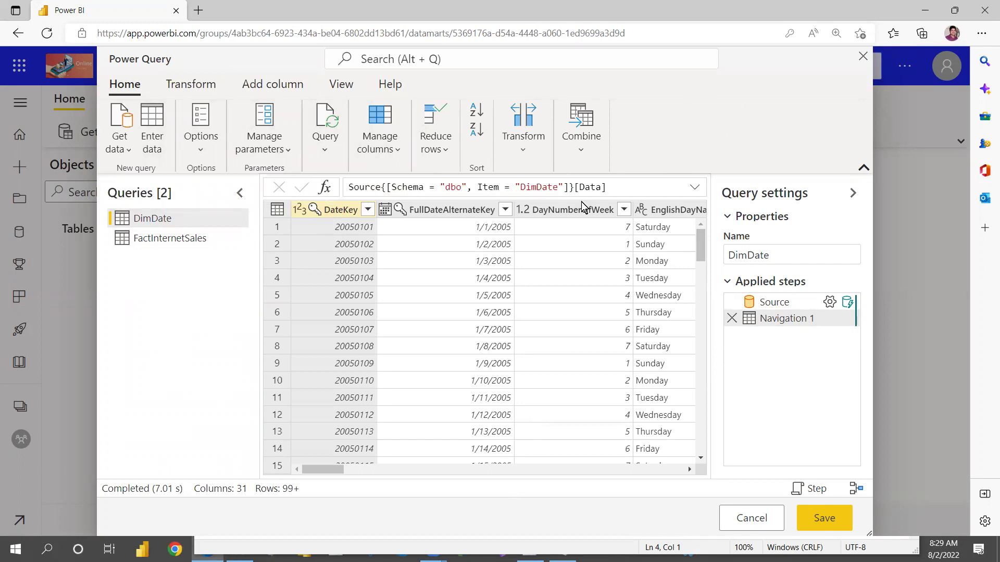
pyautogui.rightClick(552, 208)
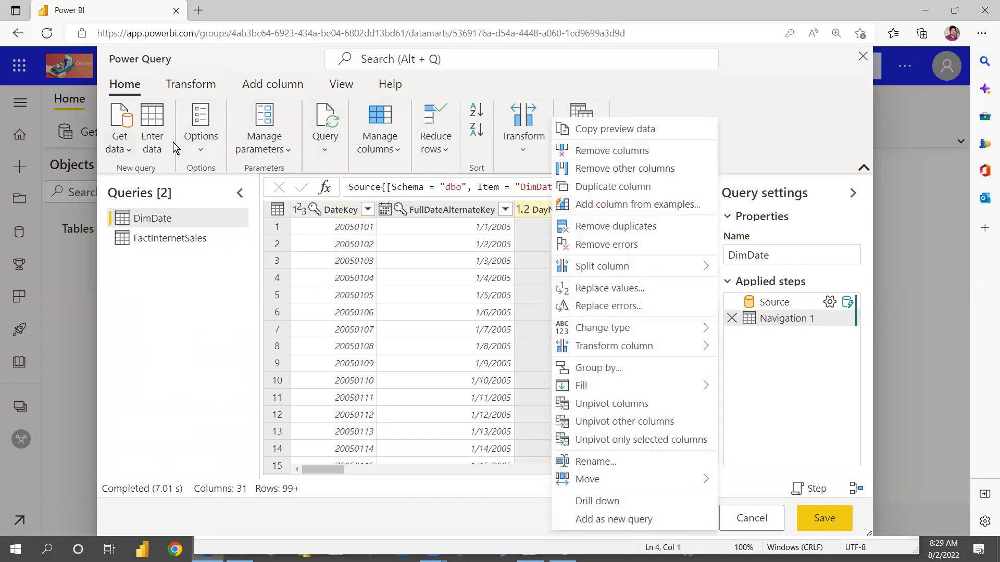
# - Save to load DimDate and FactInternetSales, then reopen the datamart from the dataflowdemo workspace
pyautogui.click(399, 278)
pyautogui.click(831, 519)
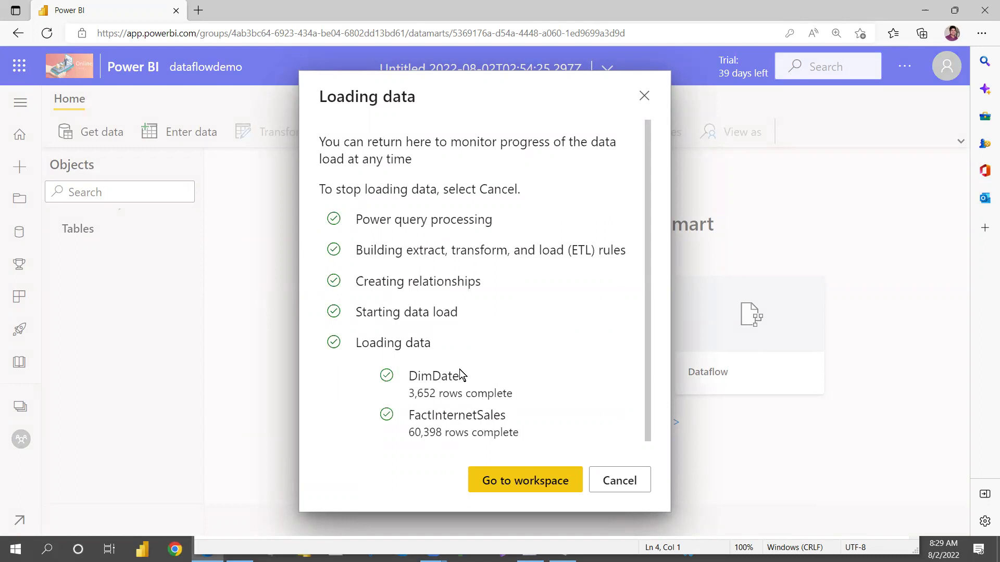
pyautogui.click(527, 477)
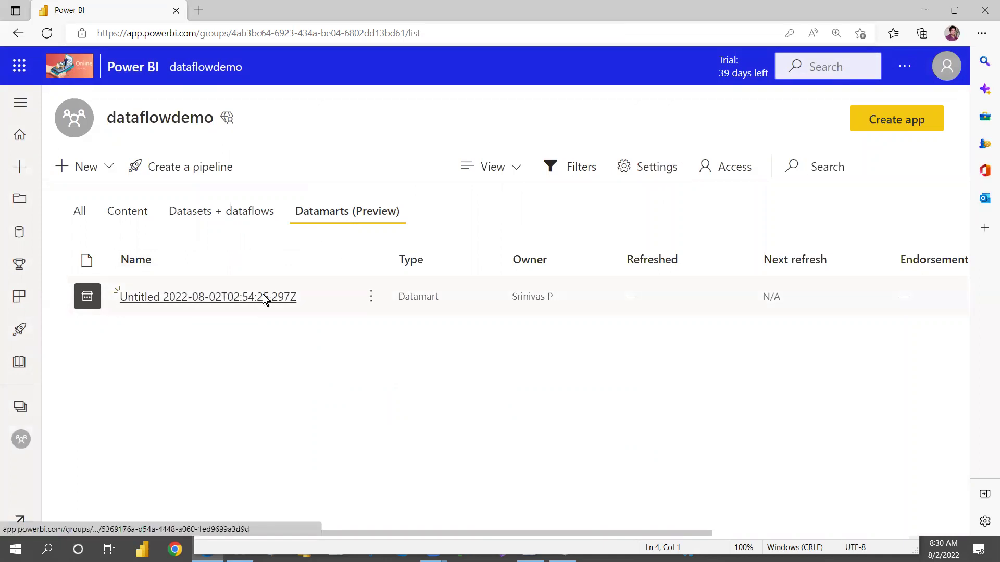
pyautogui.click(263, 298)
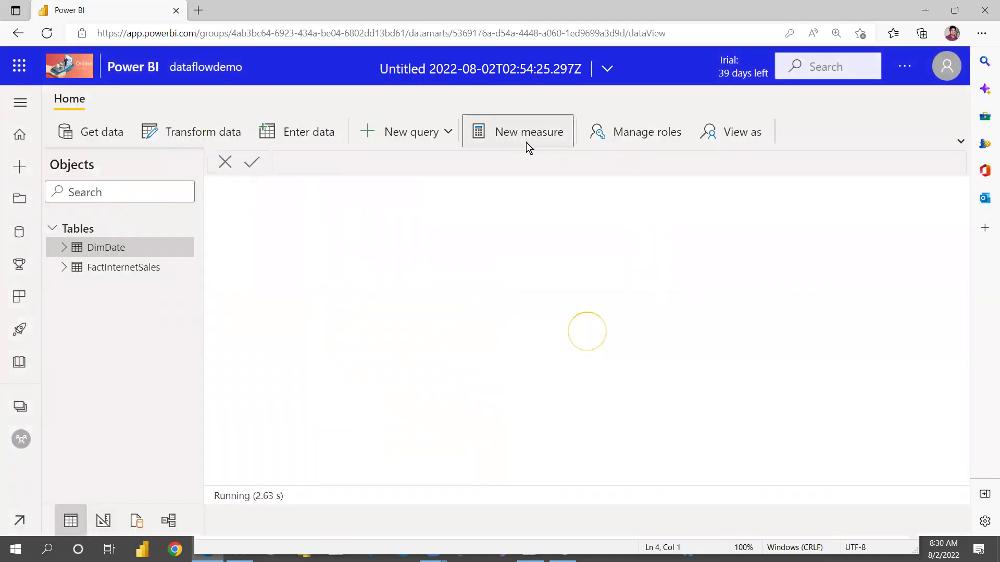
# - View the New query choices, glance at the Word notes, and return to the datamart
pyautogui.click(449, 134)
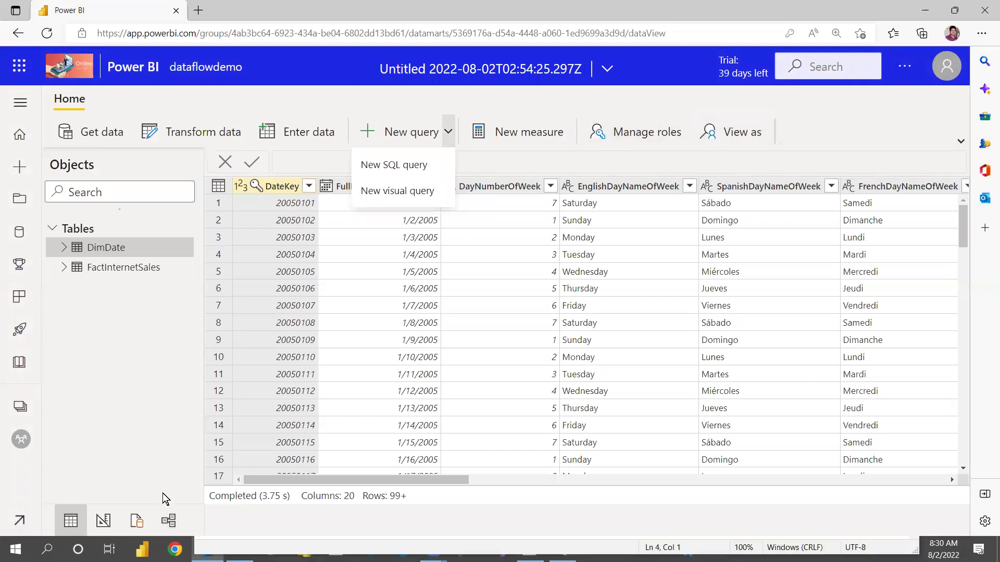
pyautogui.hotkey('alt', 'Tab')
pyautogui.hotkey('alt', 'Tab')
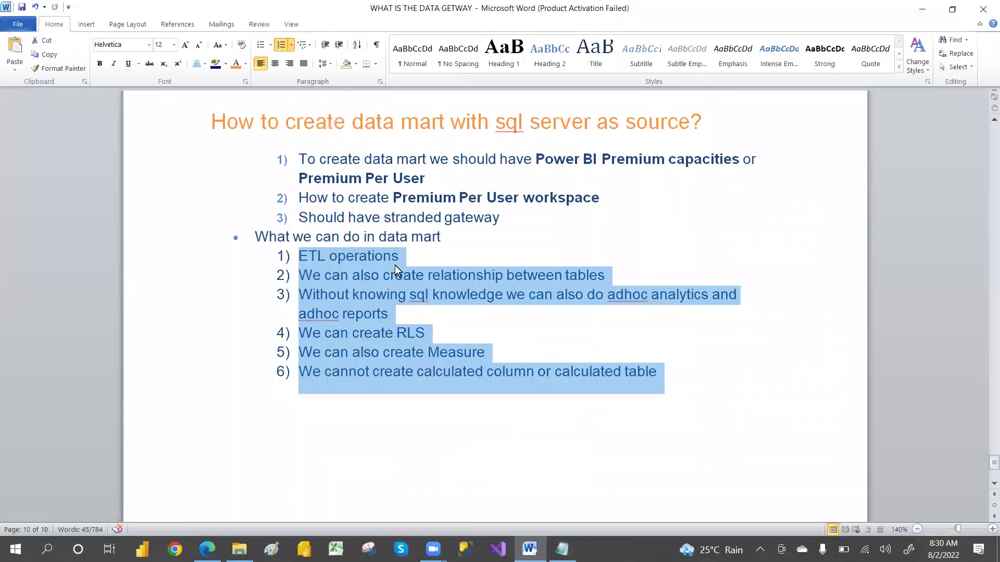
pyautogui.click(402, 279)
pyautogui.hotkey('alt', 'Tab')
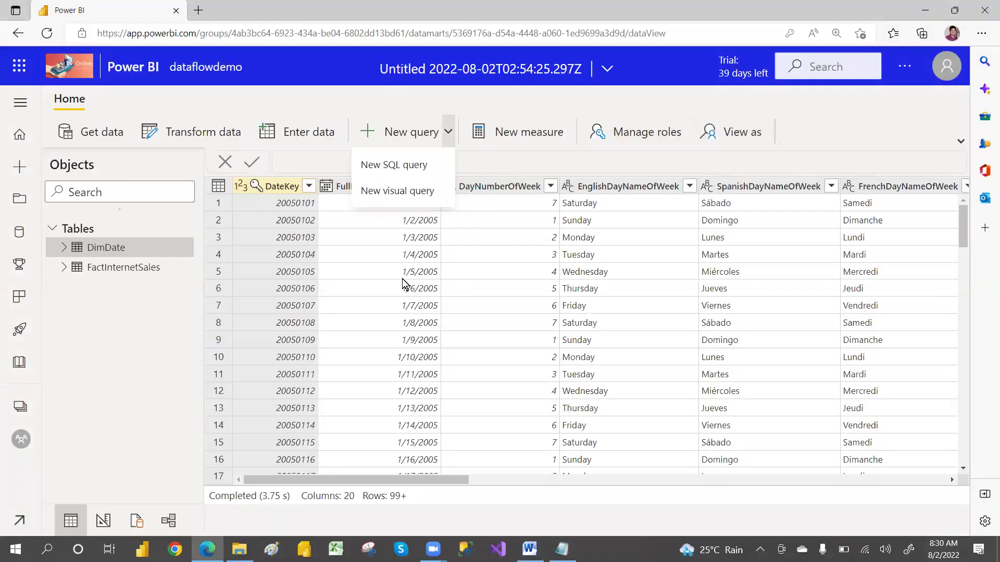
# - In model view, rearrange DimDate and FactInternetSales so their relationships are visible
pyautogui.click(168, 520)
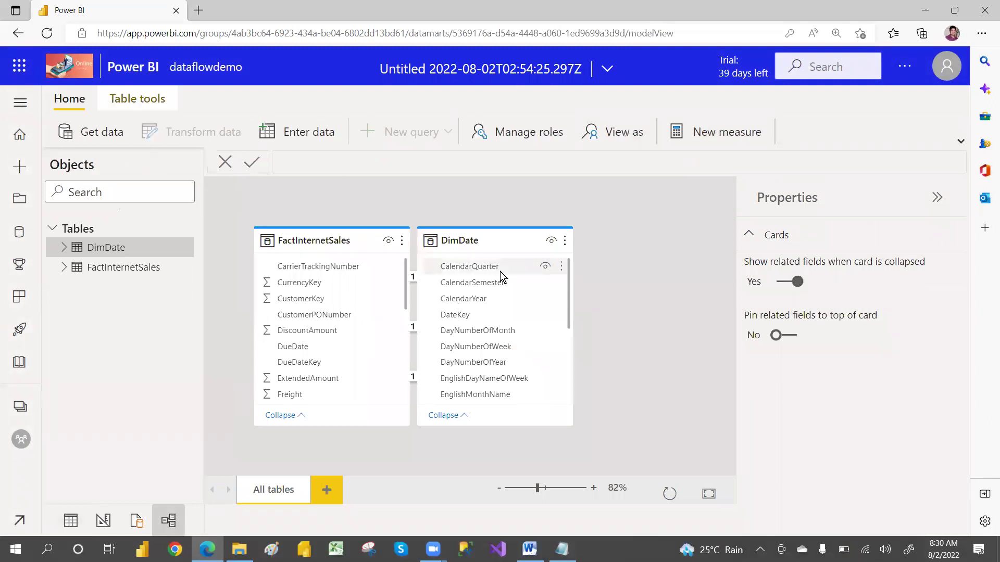
pyautogui.moveTo(504, 235); pyautogui.dragTo(615, 219)
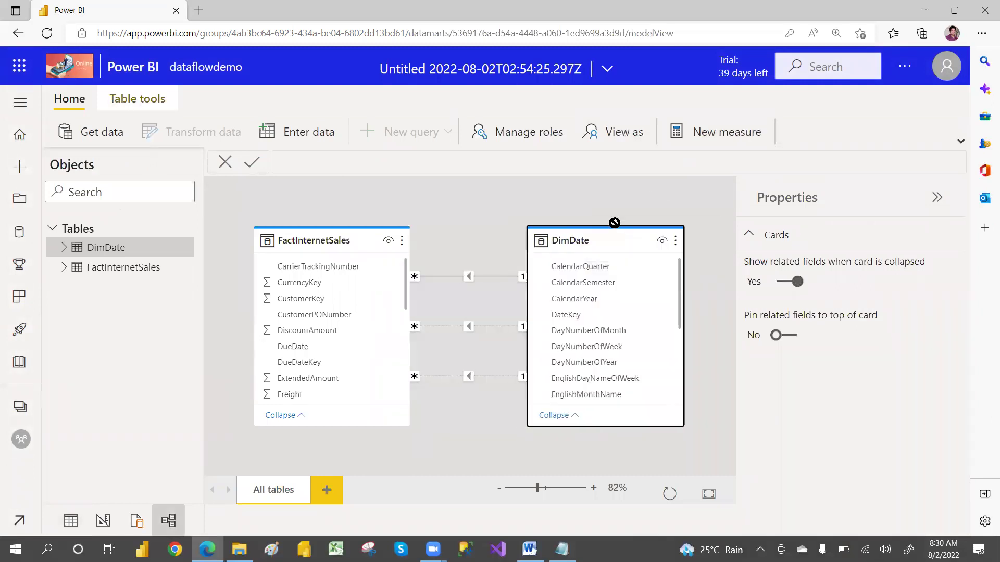
pyautogui.moveTo(338, 237); pyautogui.dragTo(343, 255)
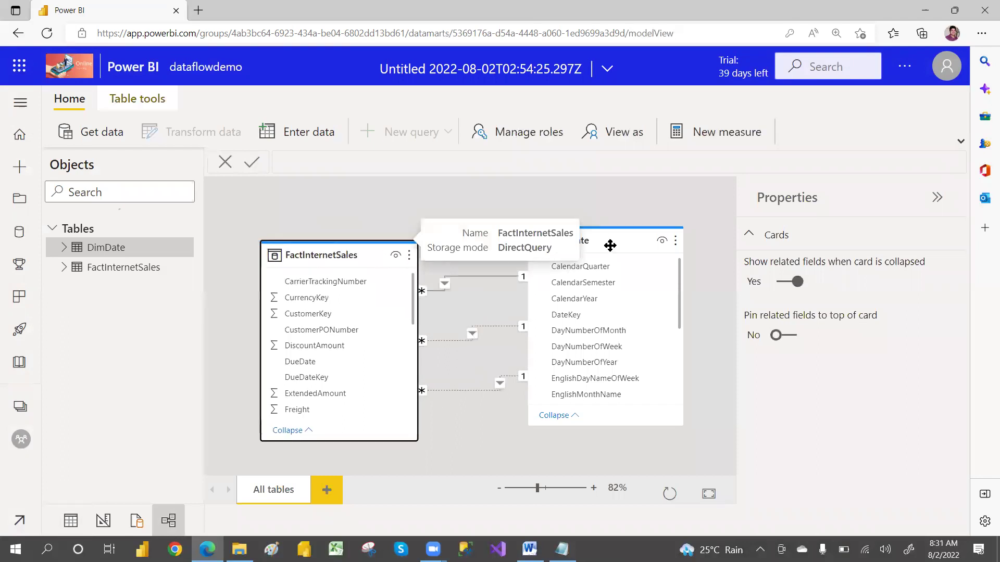
pyautogui.moveTo(613, 250); pyautogui.dragTo(644, 250)
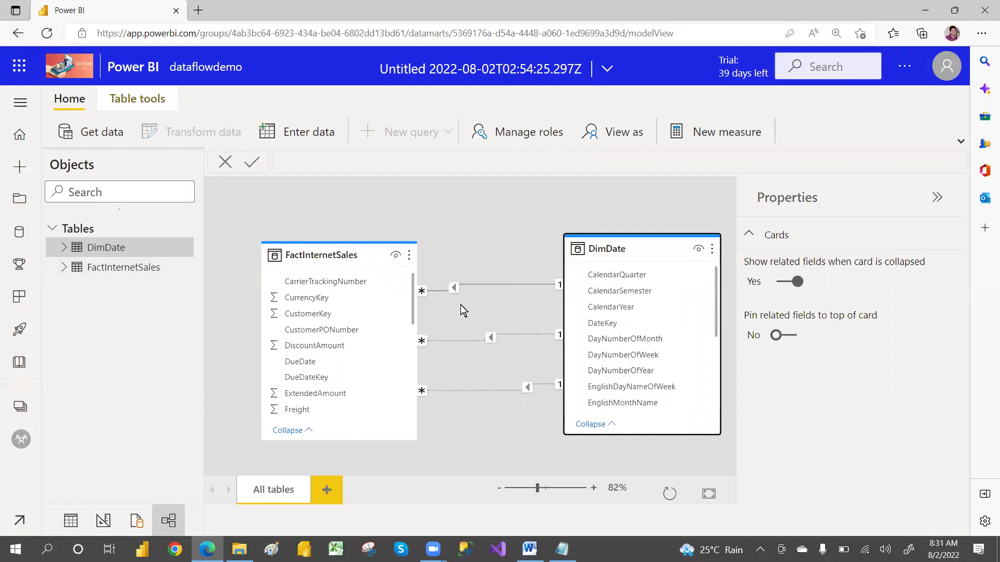
# - Inspect the OrderDateKey–DateKey relationship properties and close them unchanged
pyautogui.click(496, 335)
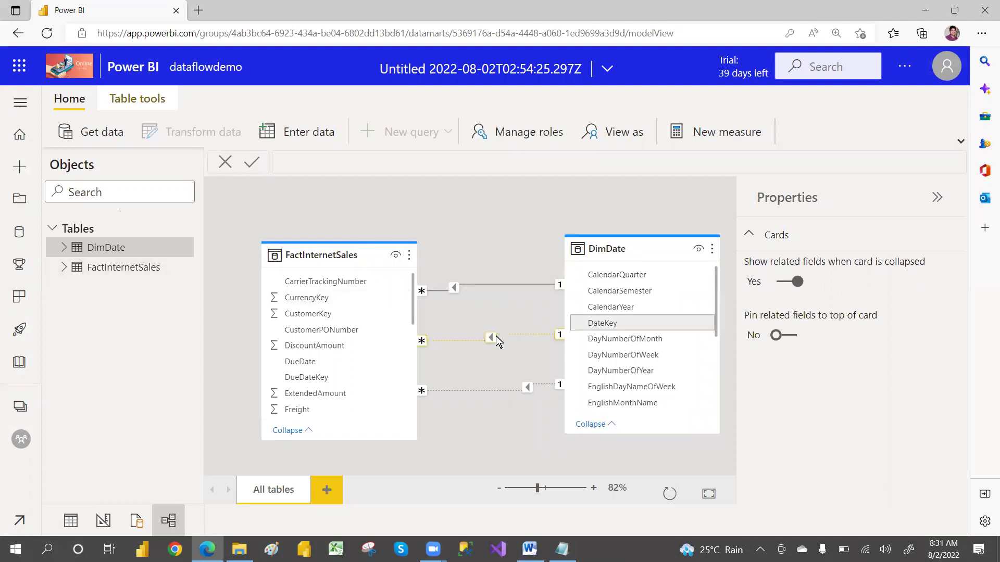
pyautogui.rightClick(495, 336)
pyautogui.click(523, 367)
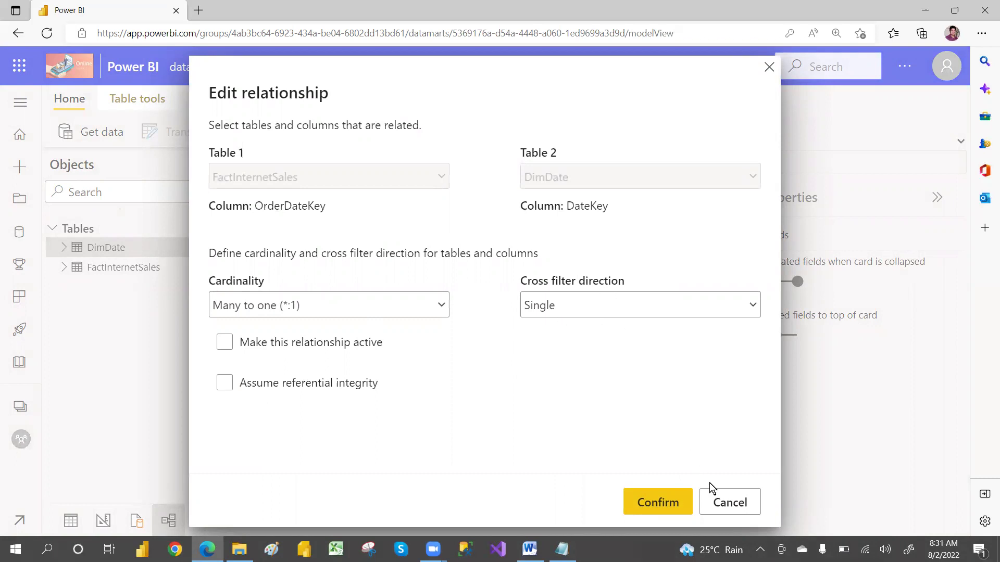
pyautogui.click(723, 496)
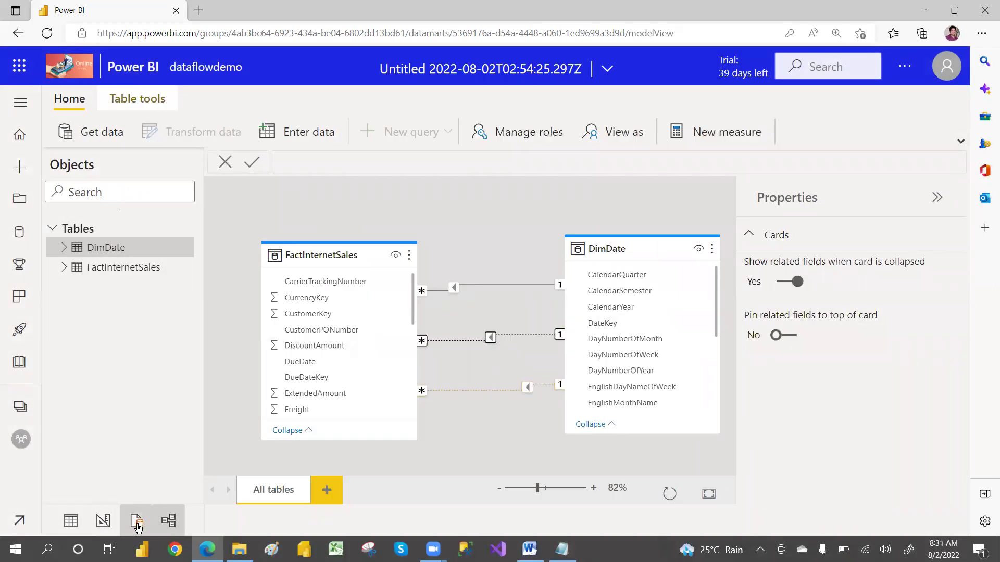
pyautogui.click(107, 522)
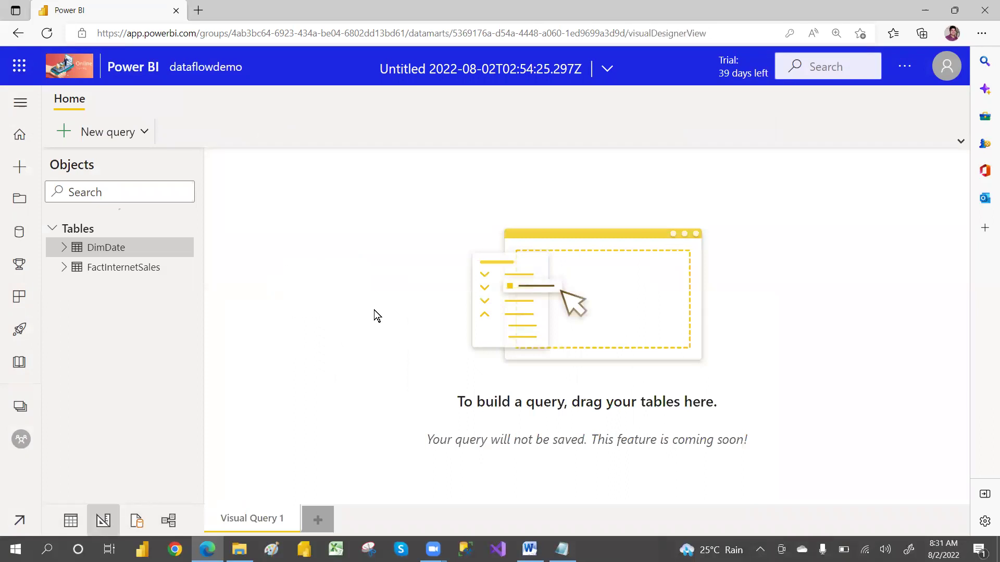
# - Drag DimDate into Visual Query 1 to preview its 20 columns
pyautogui.moveTo(125, 254); pyautogui.dragTo(353, 195)
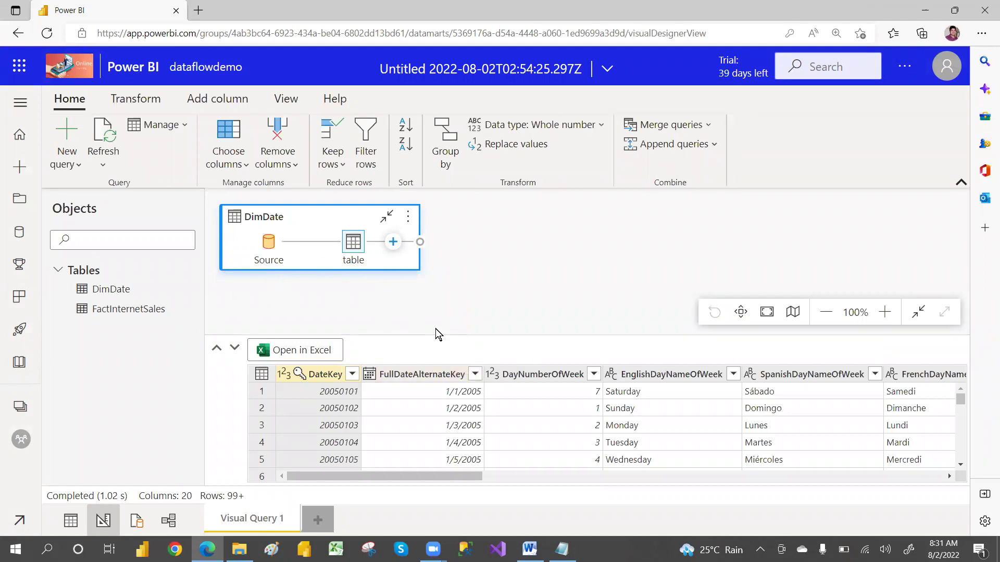
pyautogui.click(137, 520)
# - Write and run the SQL query 'select * from DimDate' to list its rows
pyautogui.write('sel')
pyautogui.press('BackSpace')
pyautogui.write('lect * from ')
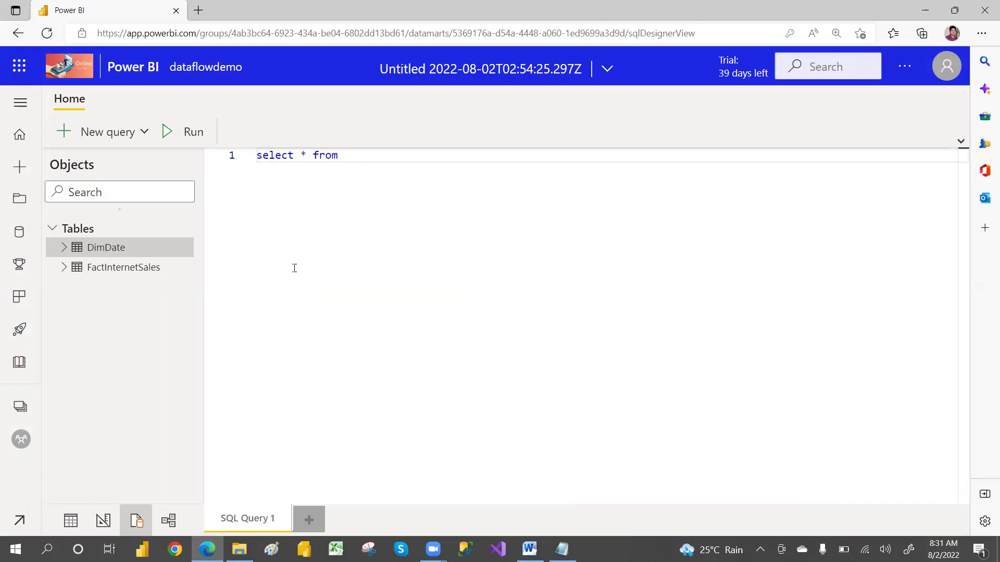
pyautogui.write('dim')
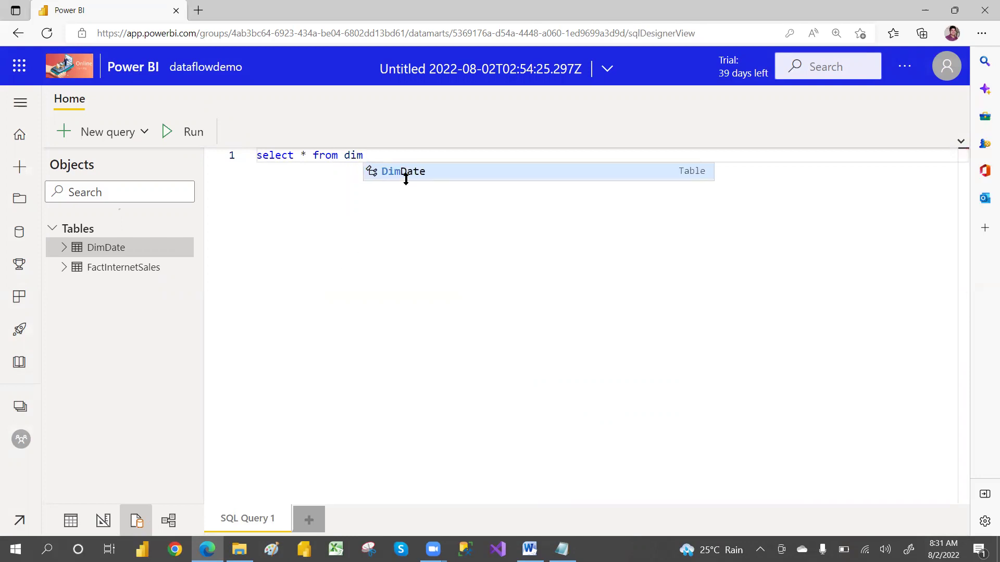
pyautogui.click(399, 175)
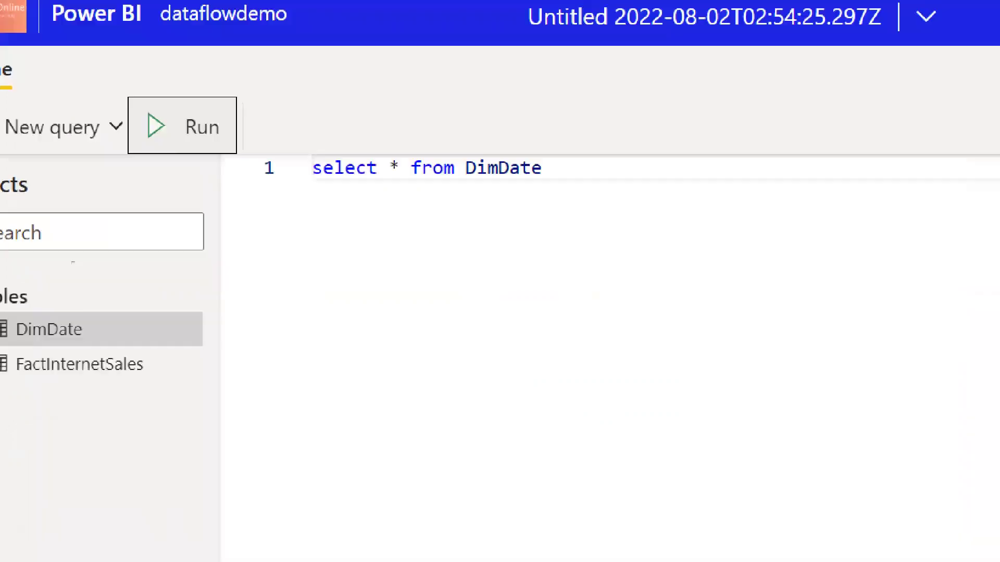
pyautogui.click(180, 142)
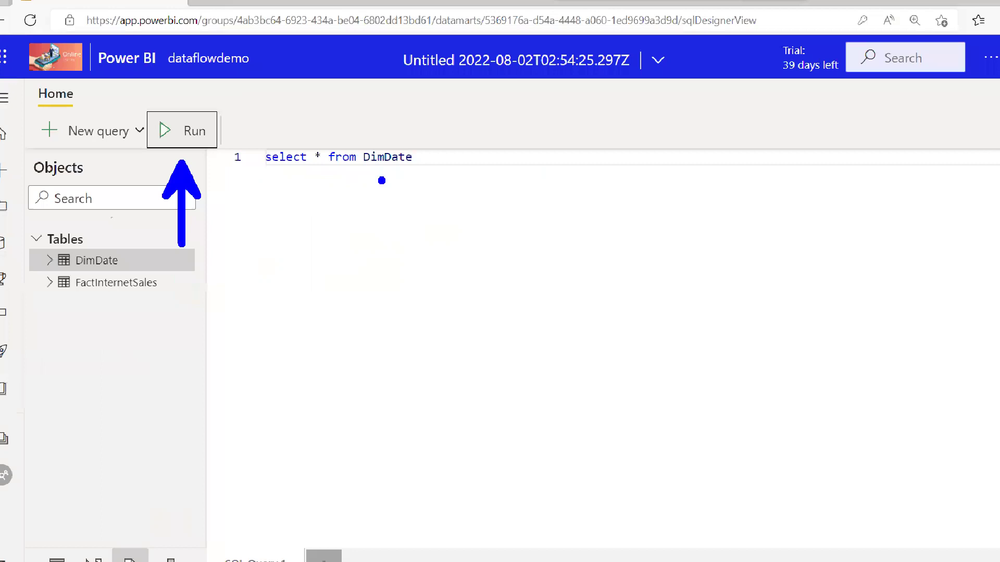
pyautogui.click(195, 130)
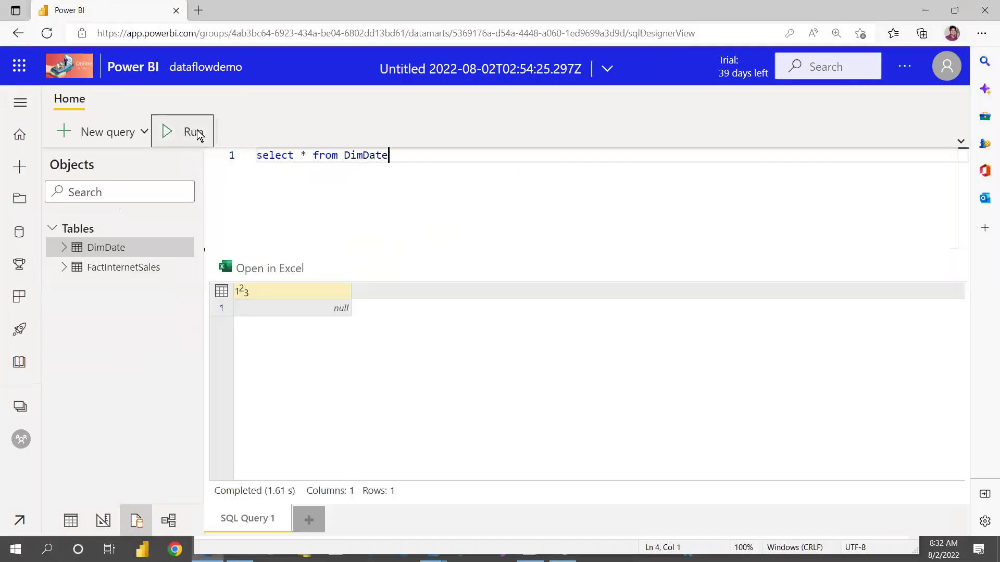
pyautogui.click(199, 134)
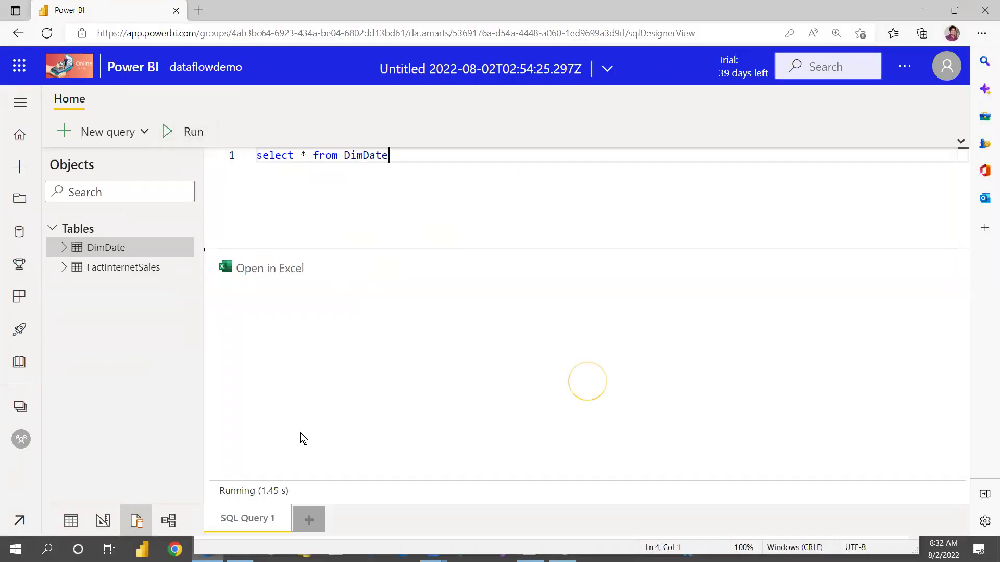
pyautogui.click(103, 520)
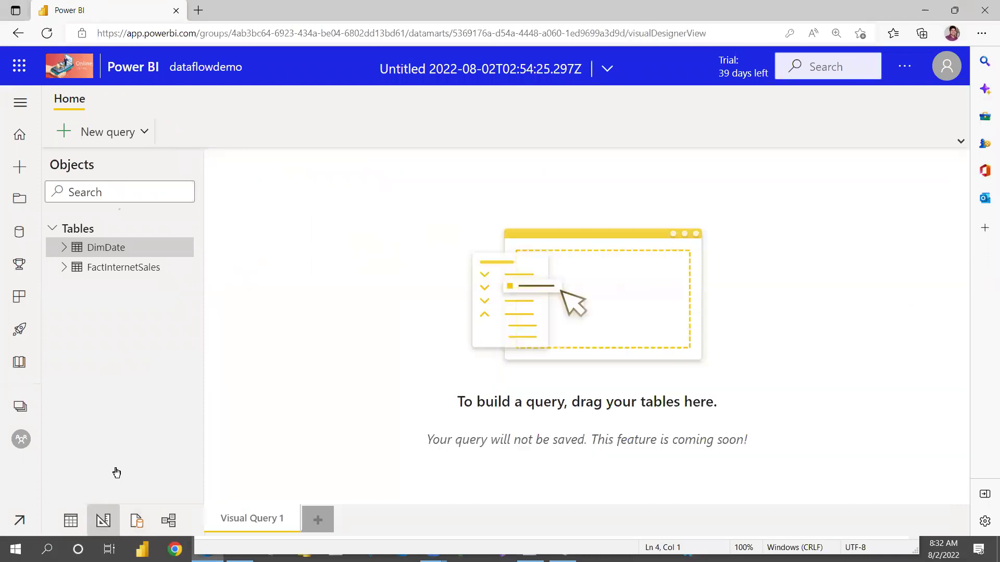
# - Add DimDate to the visual query and search for a step to follow it
pyautogui.moveTo(123, 252); pyautogui.dragTo(349, 173)
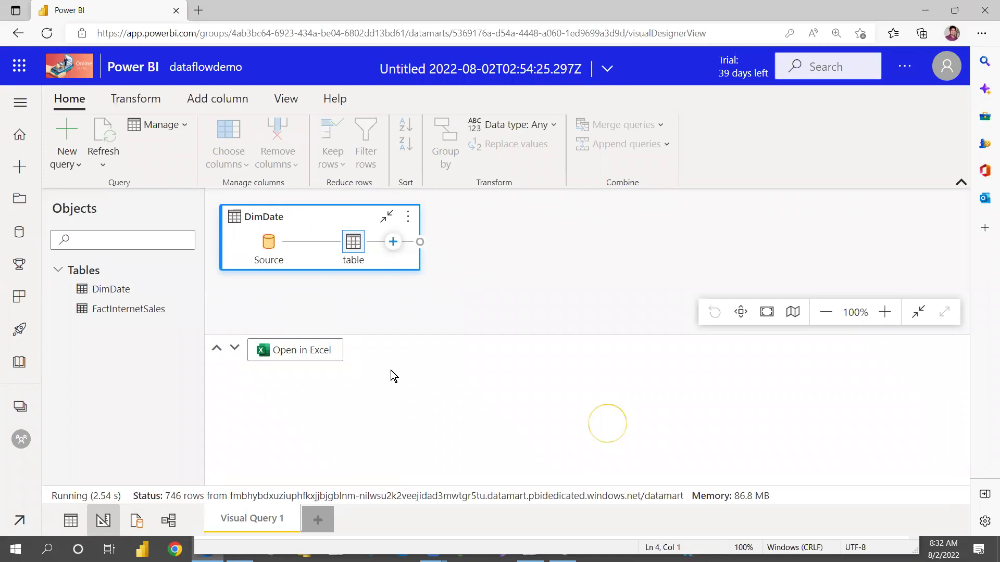
pyautogui.click(393, 243)
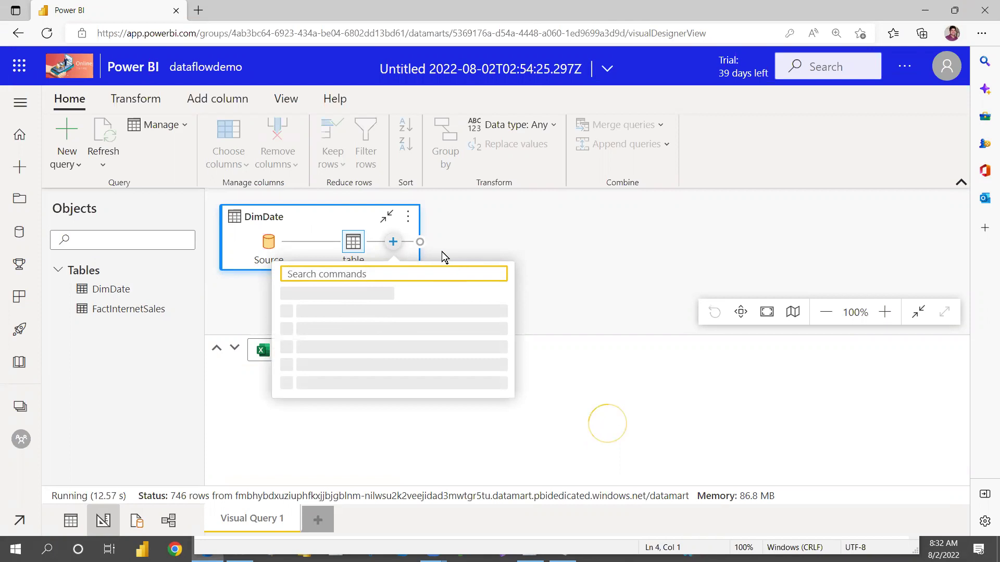
pyautogui.write('fact')
pyautogui.press('BackSpace')
pyautogui.press('BackSpace')
pyautogui.press('BackSpace')
pyautogui.press('BackSpace')
# - Try Merge queries as new from DimDate, cancel it, and drag in FactInternetSales instead
pyautogui.click(447, 221)
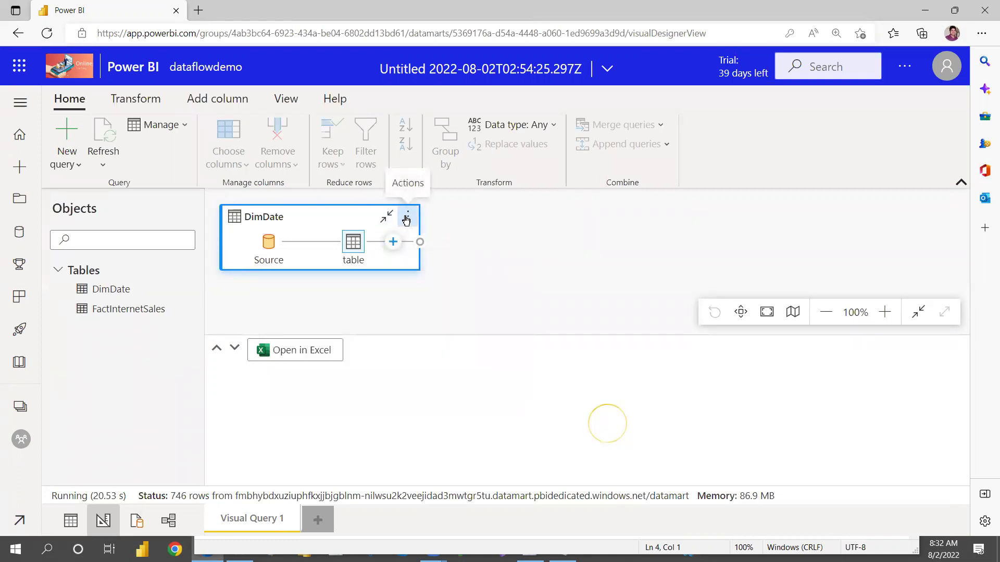
pyautogui.click(407, 218)
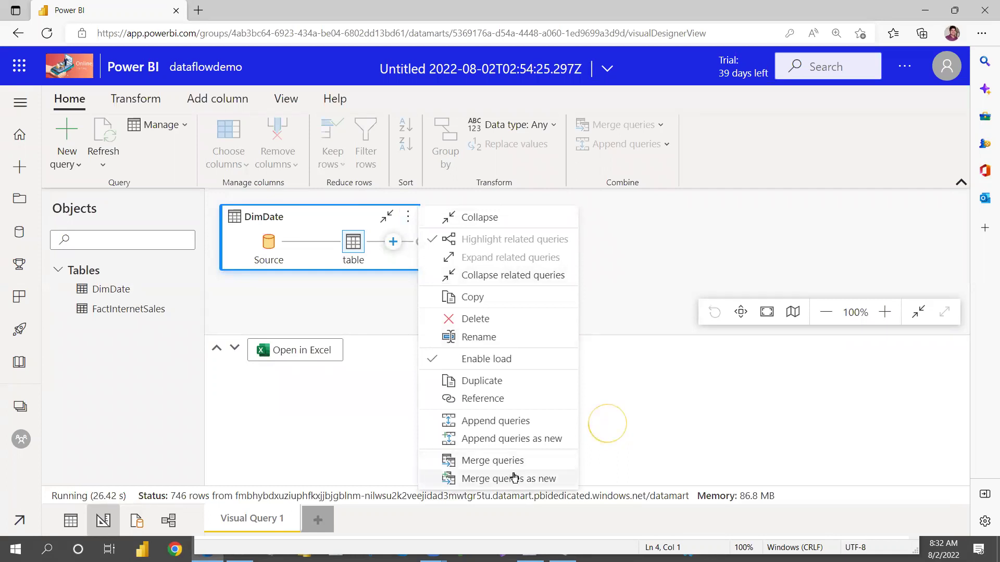
pyautogui.click(515, 479)
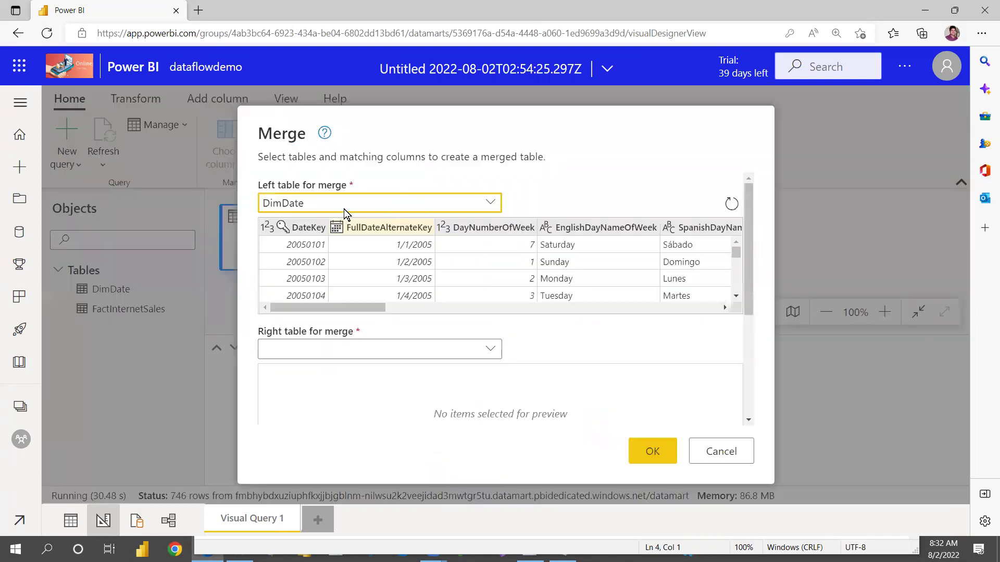
pyautogui.click(383, 348)
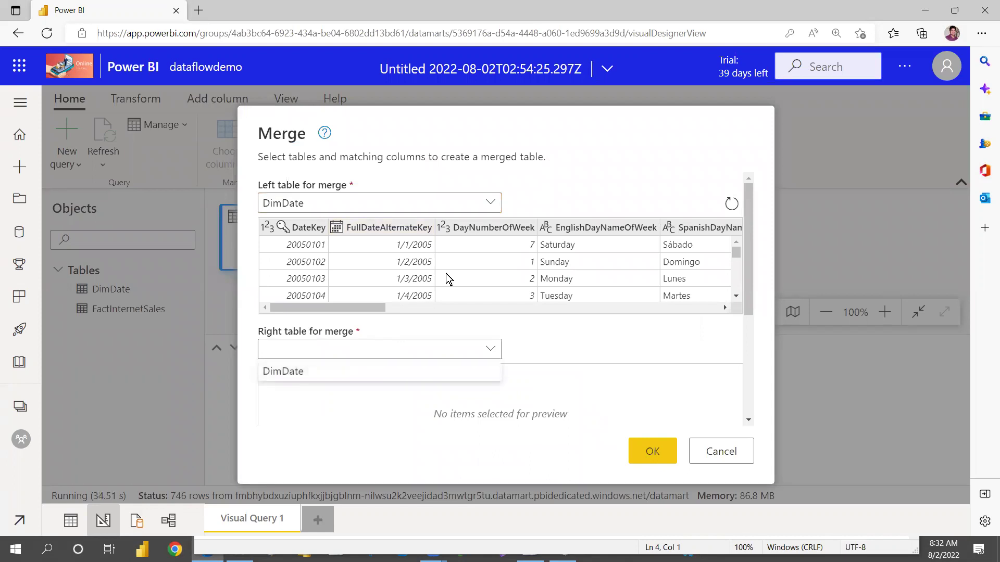
pyautogui.click(737, 453)
pyautogui.moveTo(111, 308); pyautogui.dragTo(439, 269)
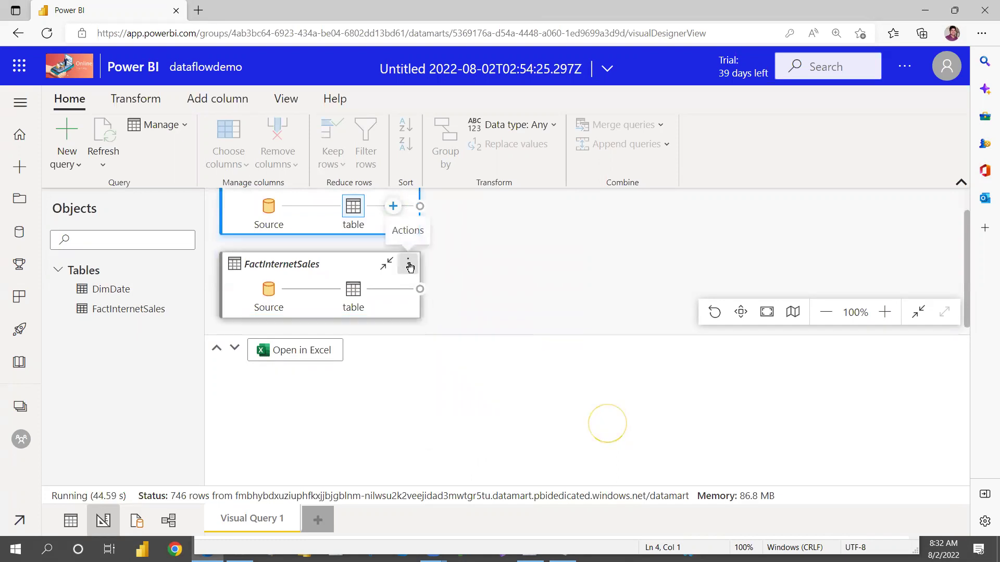
# - Merge FactInternetSales with DimDate as a new query, matching DueDateKey to DateKey
pyautogui.scroll(1, 409, 266)
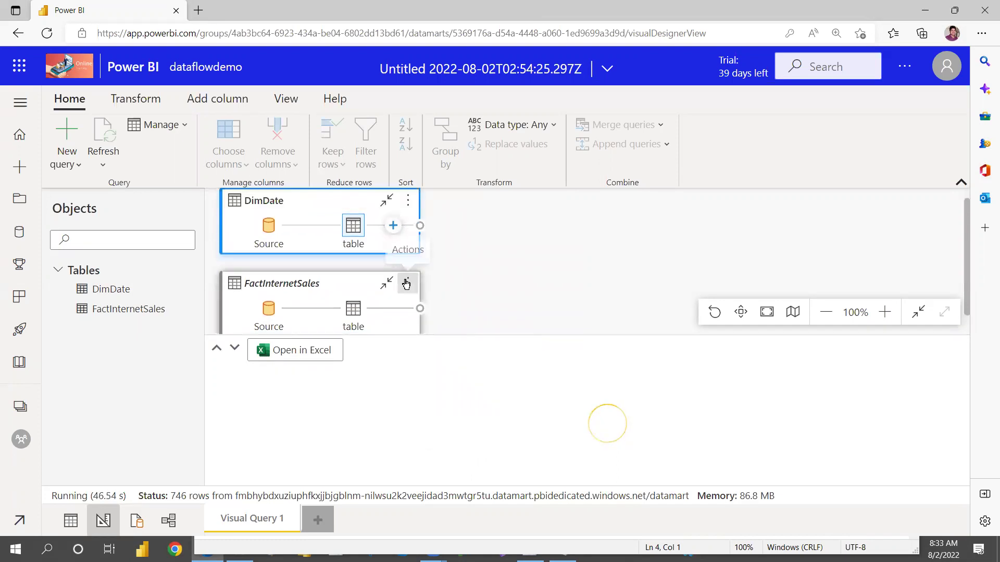
pyautogui.click(406, 283)
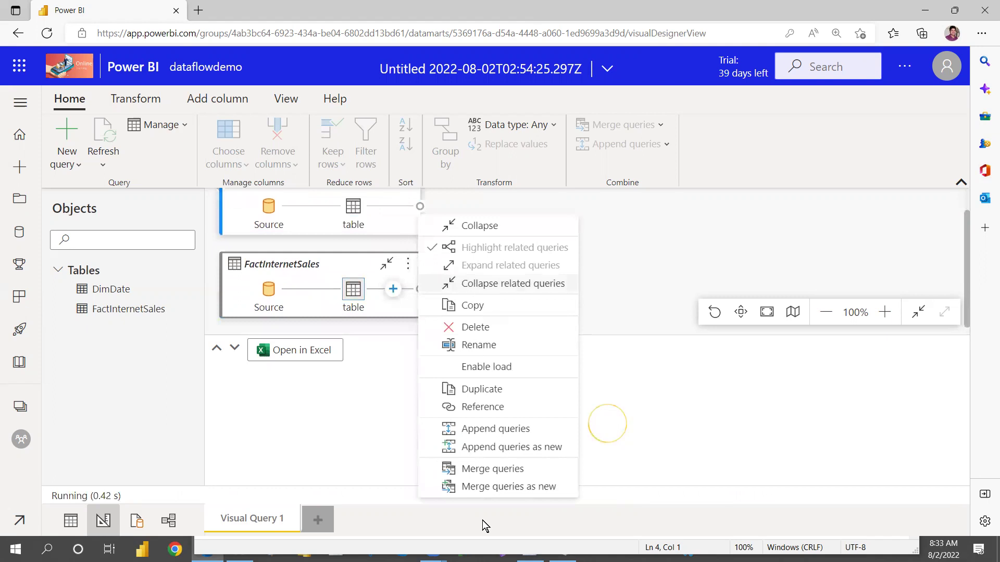
pyautogui.click(522, 488)
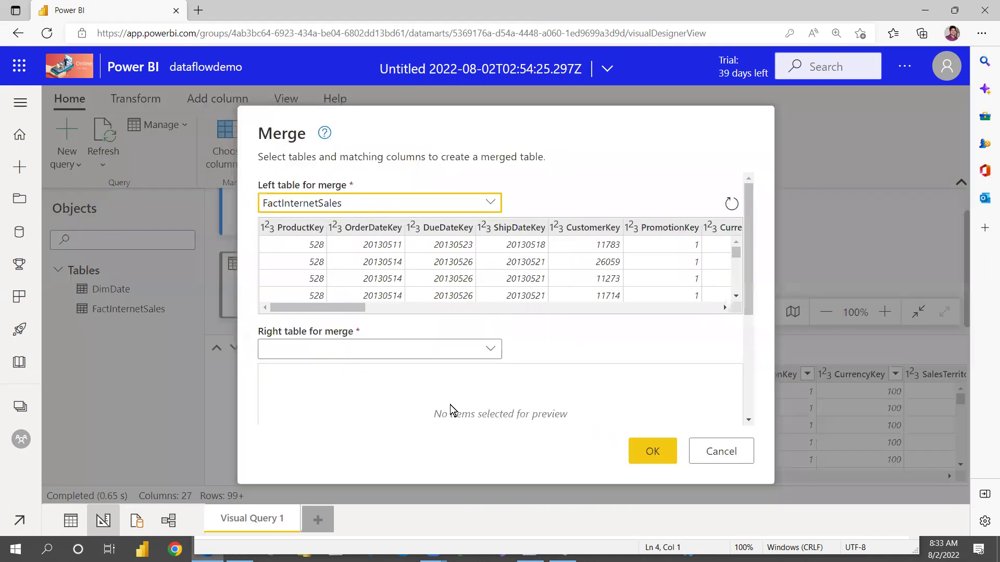
pyautogui.click(392, 349)
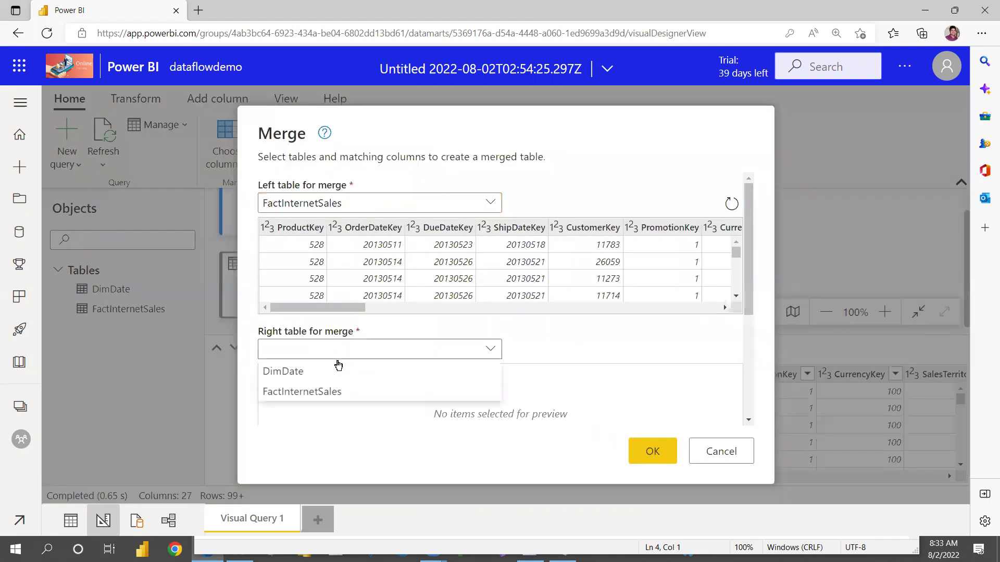
pyautogui.click(299, 375)
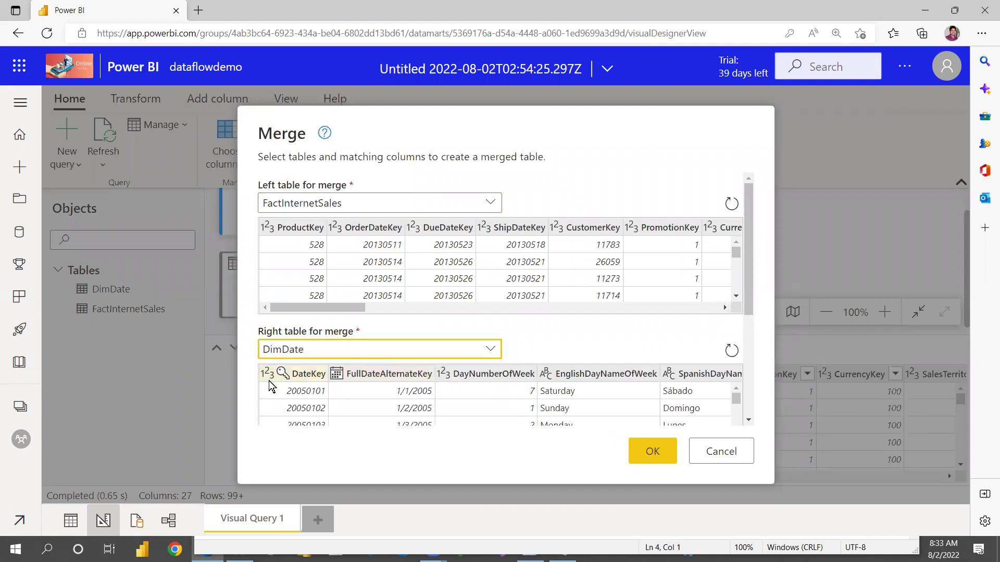
pyautogui.click(292, 374)
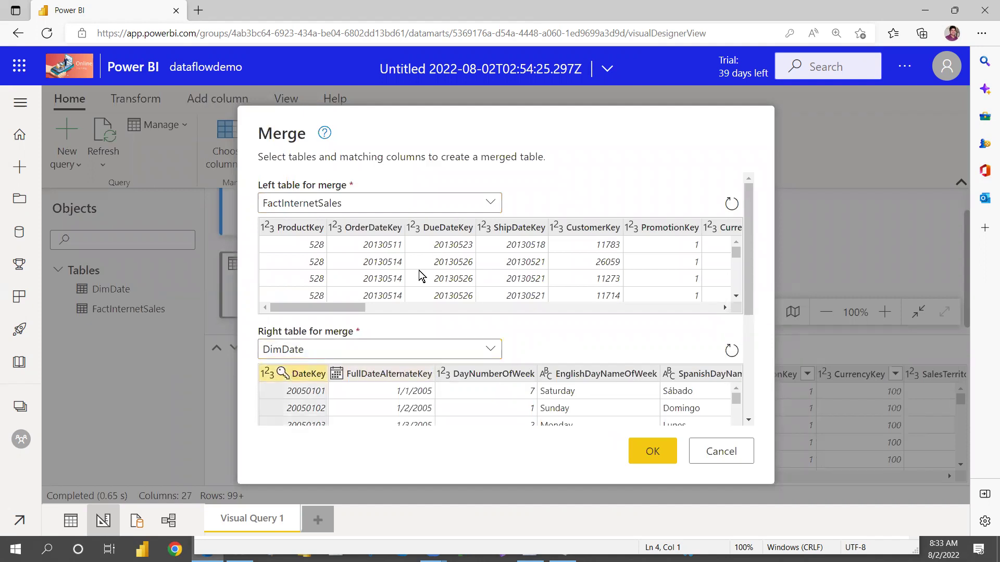
pyautogui.click(444, 226)
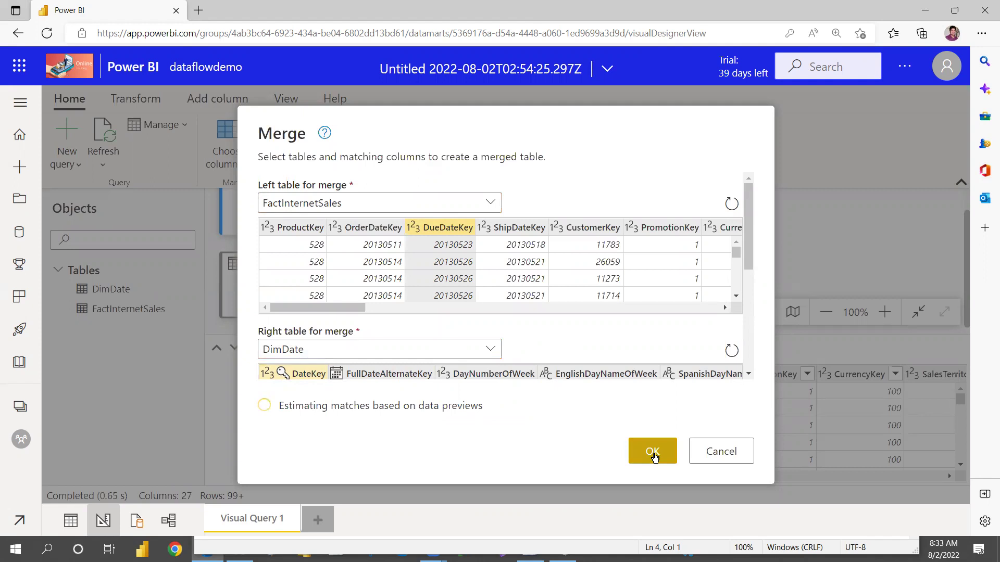
pyautogui.click(654, 455)
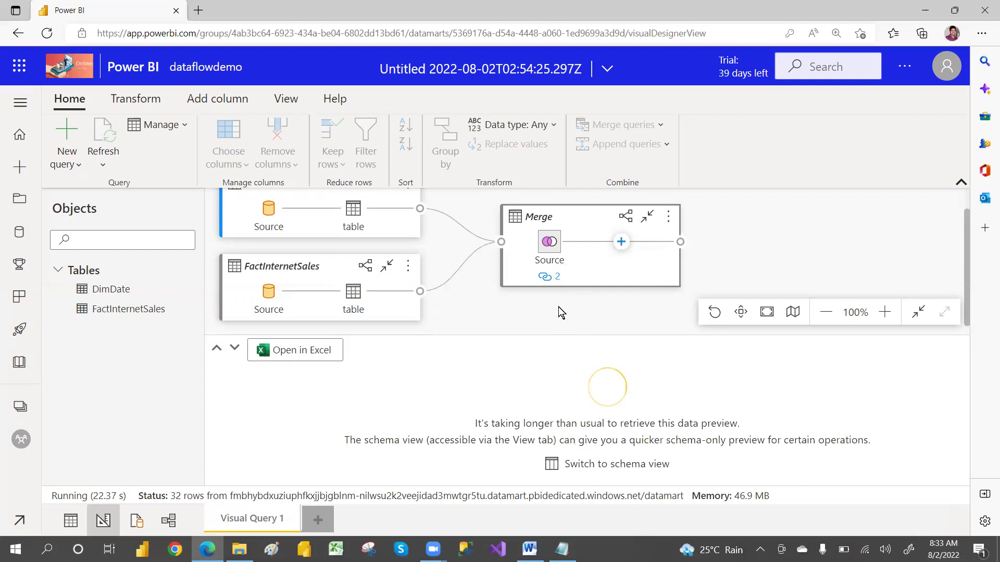
pyautogui.moveTo(549, 244)
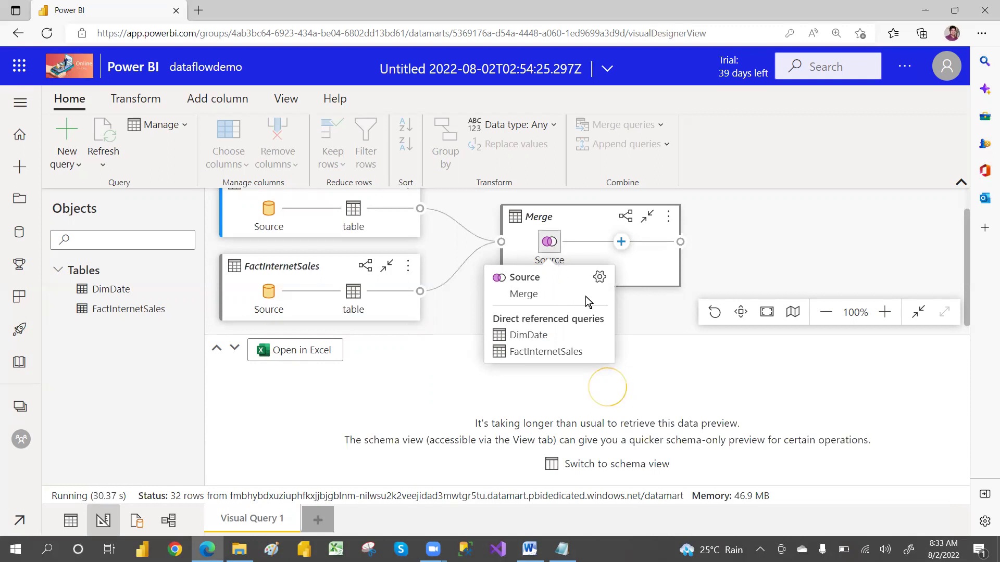
pyautogui.click(529, 549)
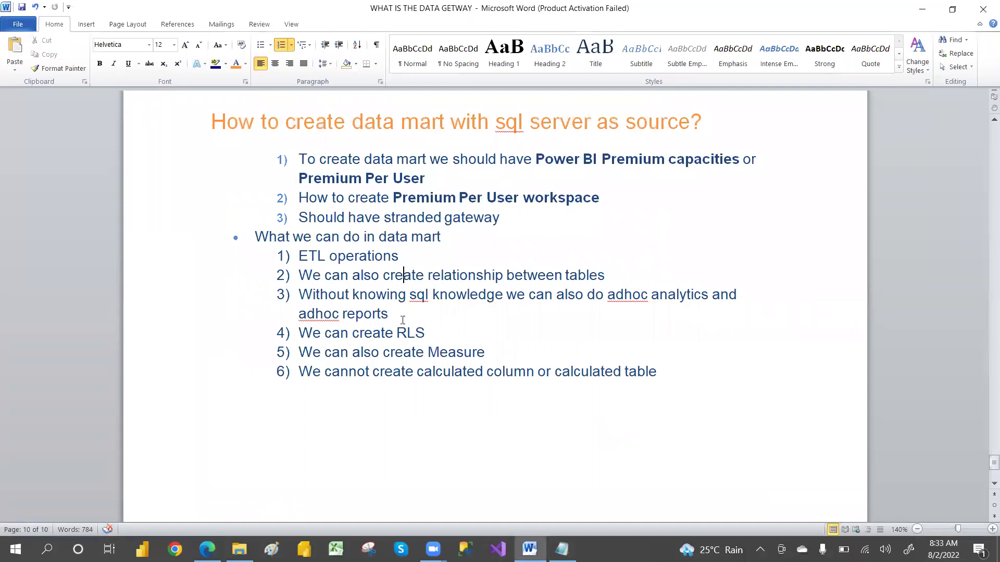
pyautogui.moveTo(402, 319); pyautogui.dragTo(299, 294)
pyautogui.click(428, 333)
pyautogui.moveTo(426, 333); pyautogui.dragTo(321, 332)
pyautogui.hotkey('alt', 'Tab')
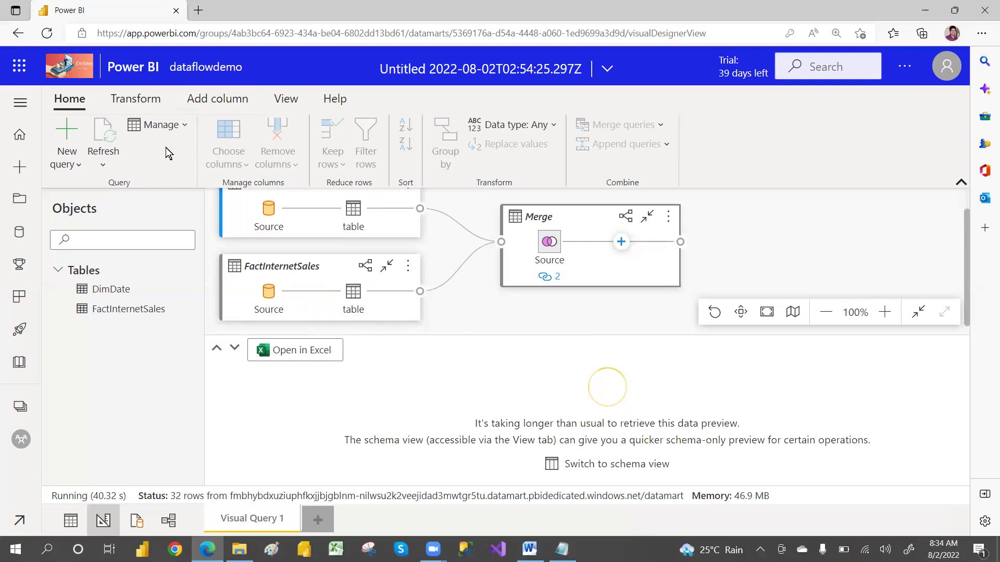
# - Show DimDate's table data, add an Untitled row-level security role and save it, then bring back the Word notes
pyautogui.click(71, 521)
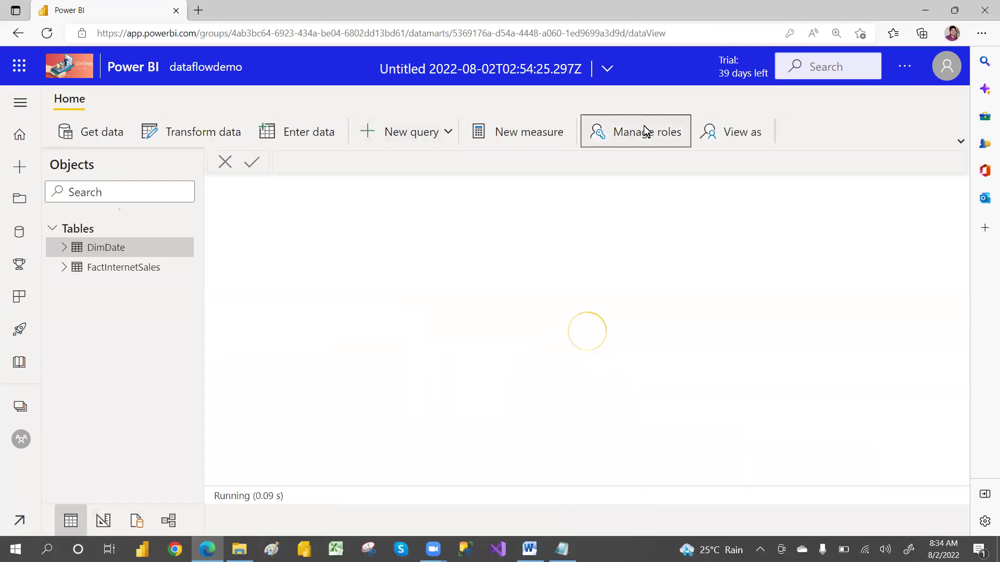
pyautogui.click(644, 131)
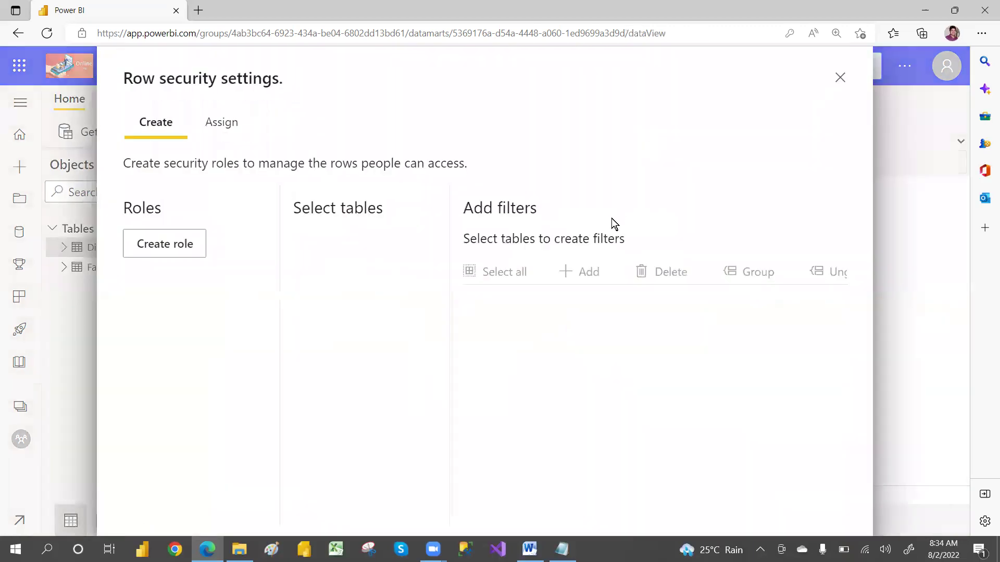
pyautogui.click(181, 247)
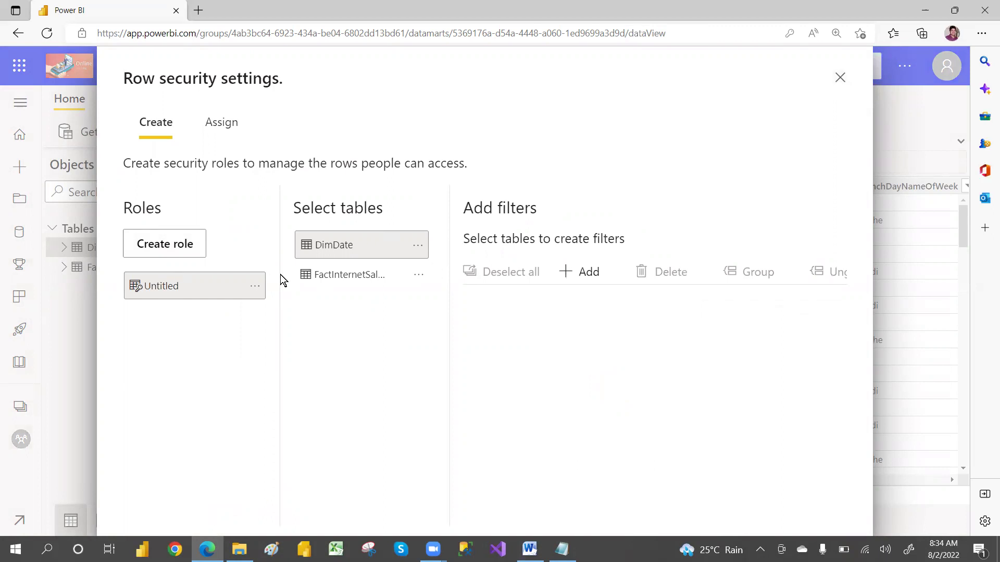
pyautogui.click(840, 78)
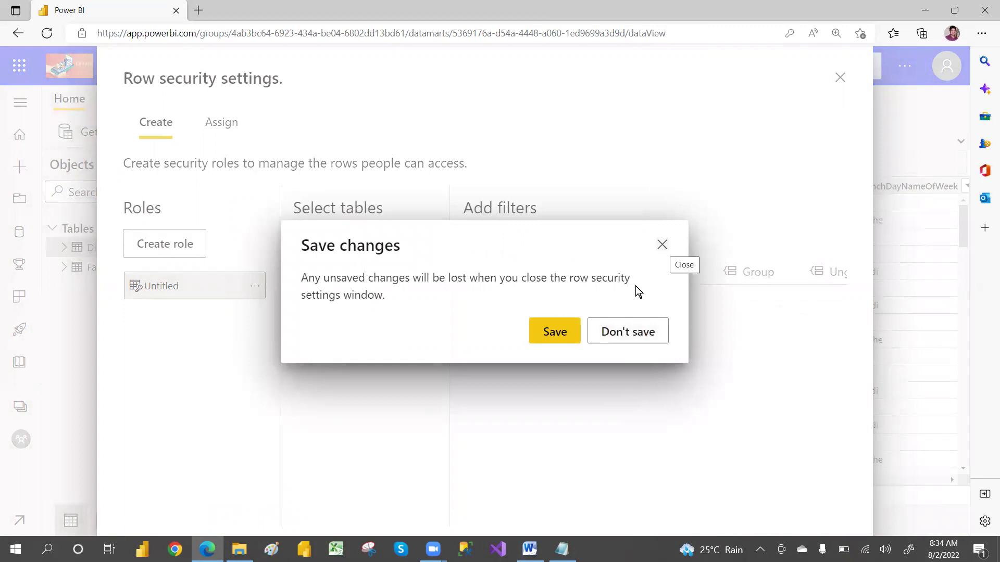
pyautogui.click(549, 335)
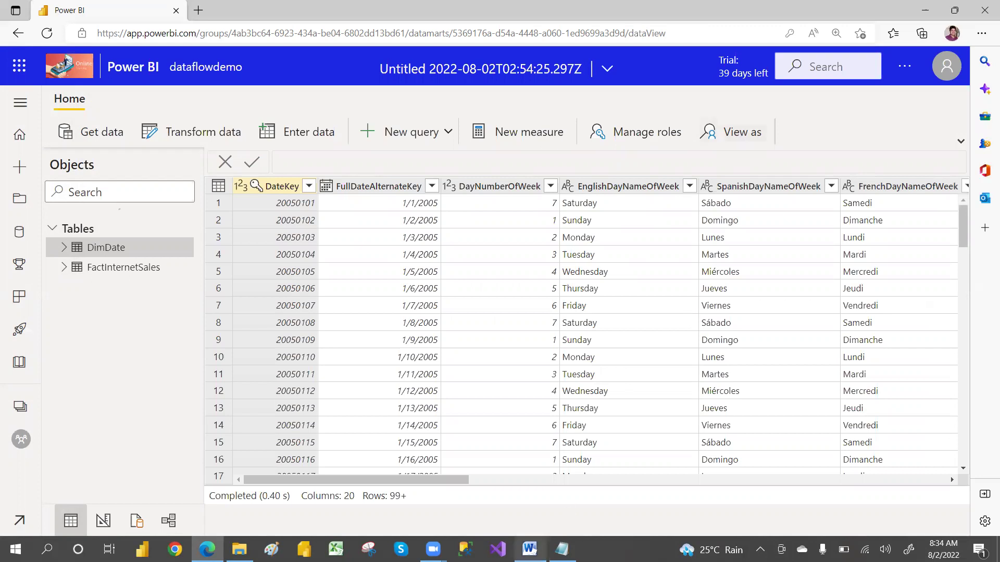
pyautogui.click(530, 549)
# - Highlight the note on measures, then start a new measure named 'Total sales' in Power BI
pyautogui.moveTo(311, 360); pyautogui.dragTo(462, 353)
pyautogui.hotkey('alt', 'Tab')
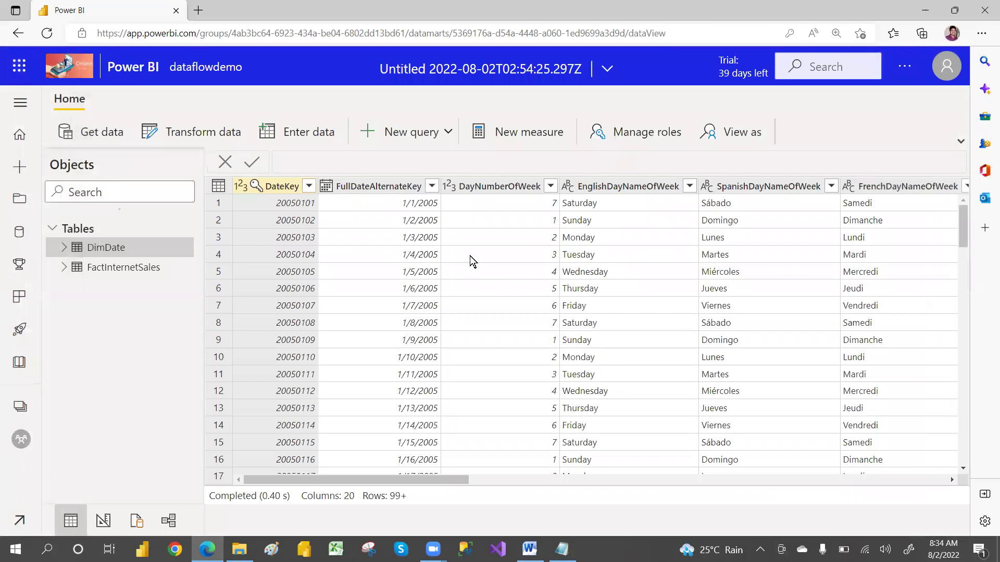
pyautogui.click(495, 132)
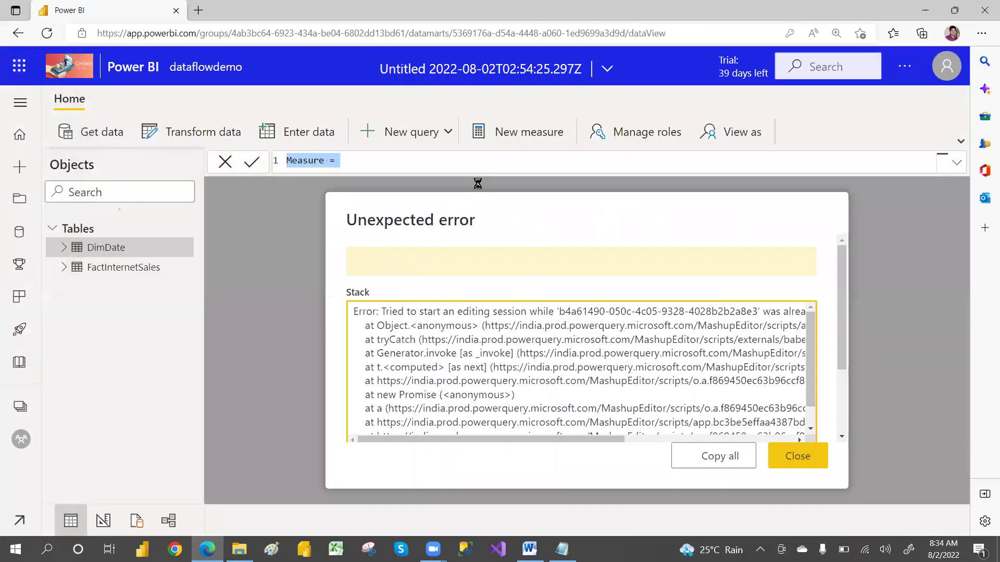
pyautogui.hotkey('ctrl', '+')
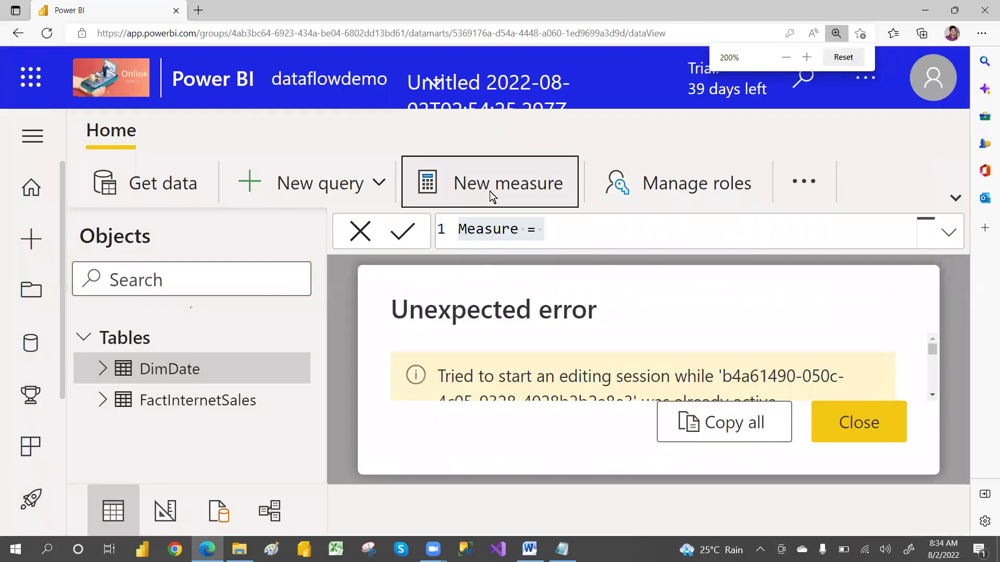
pyautogui.click(519, 228)
pyautogui.press('BackSpace')
pyautogui.press('BackSpace')
pyautogui.press('BackSpace')
pyautogui.press('BackSpace')
pyautogui.press('BackSpace')
pyautogui.press('BackSpace')
pyautogui.press('BackSpace')
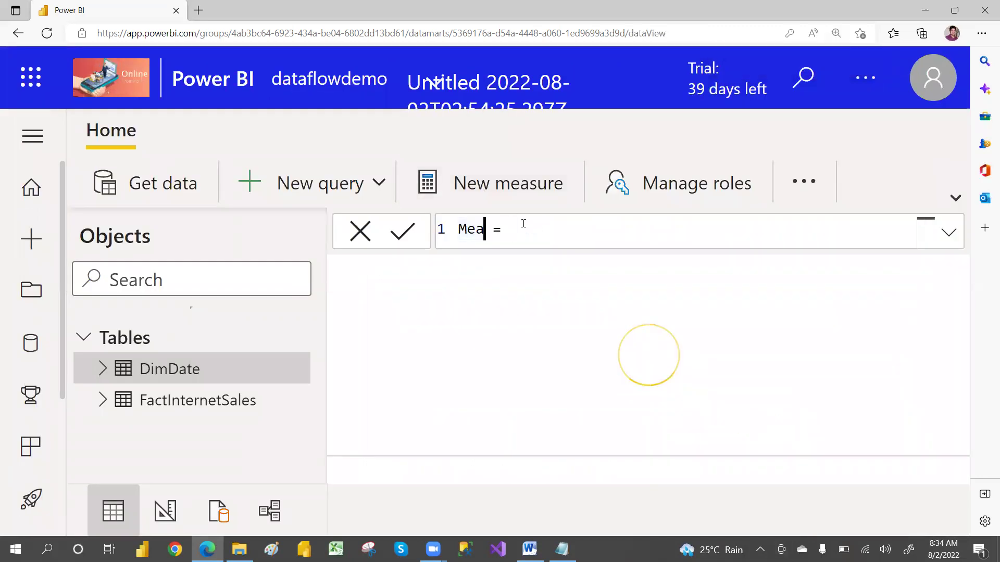
pyautogui.write('t')
pyautogui.press('BackSpace')
pyautogui.write('Total sales')
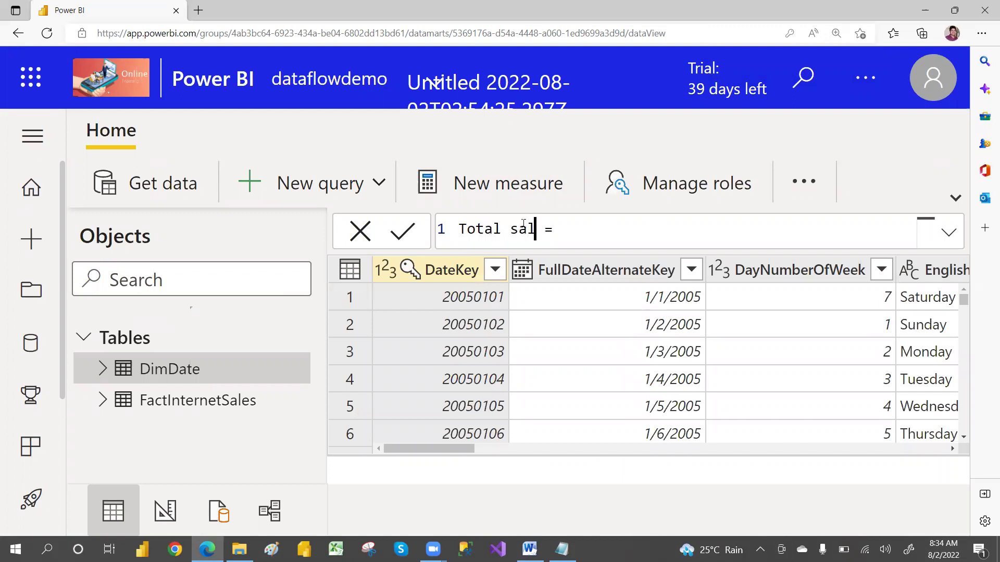
# - Define the measure as SUM(FactInternetSales[SalesAmount]), commit it, and return to the visual query designer
pyautogui.click(608, 224)
pyautogui.write('sum')
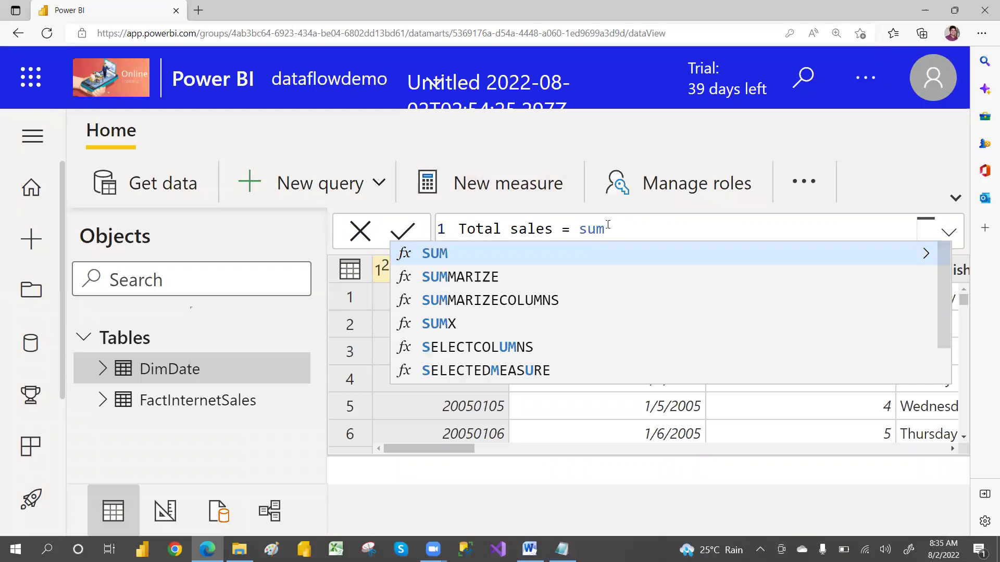
pyautogui.press('Tab')
pyautogui.write('(salesam')
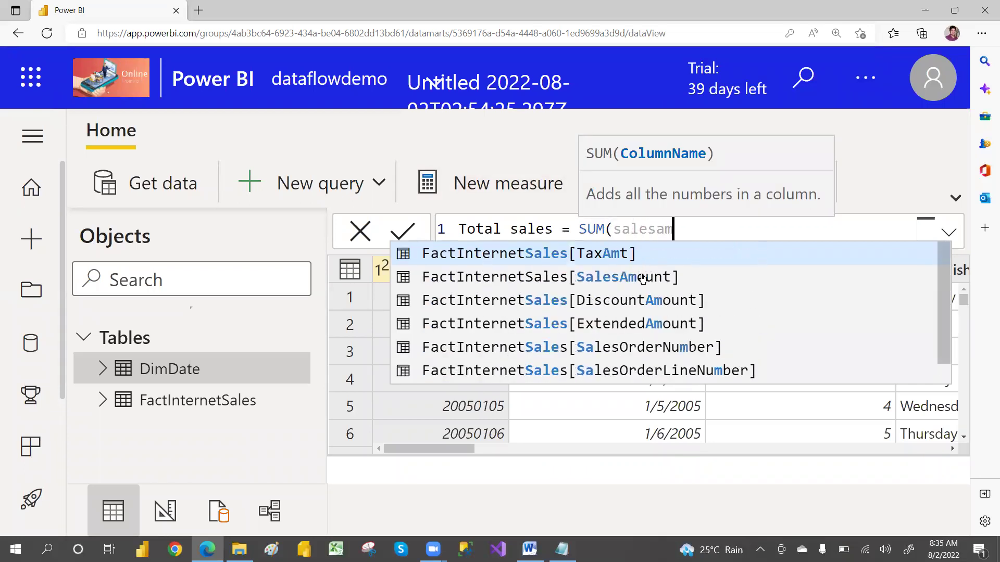
pyautogui.click(641, 276)
pyautogui.write(')')
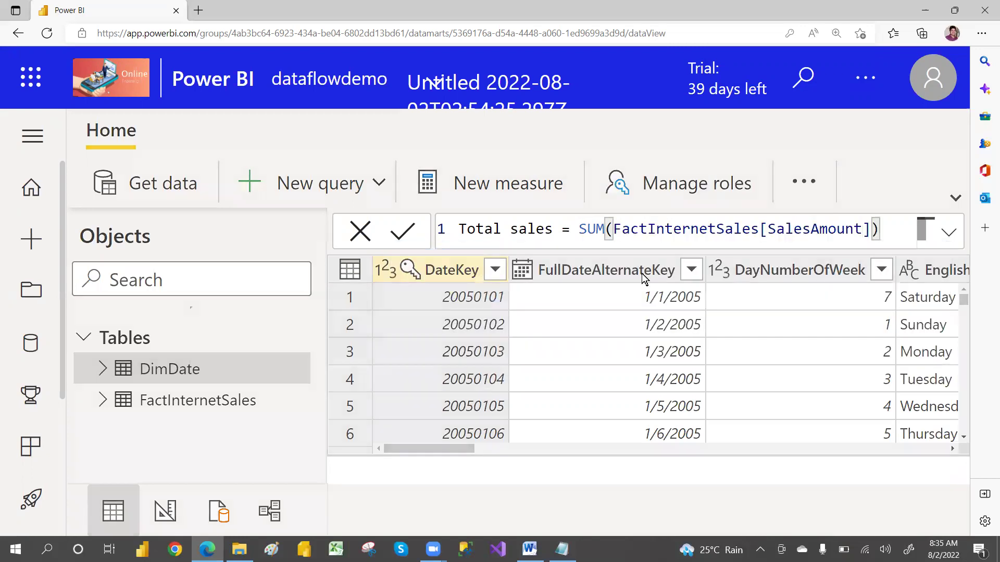
pyautogui.press('Return')
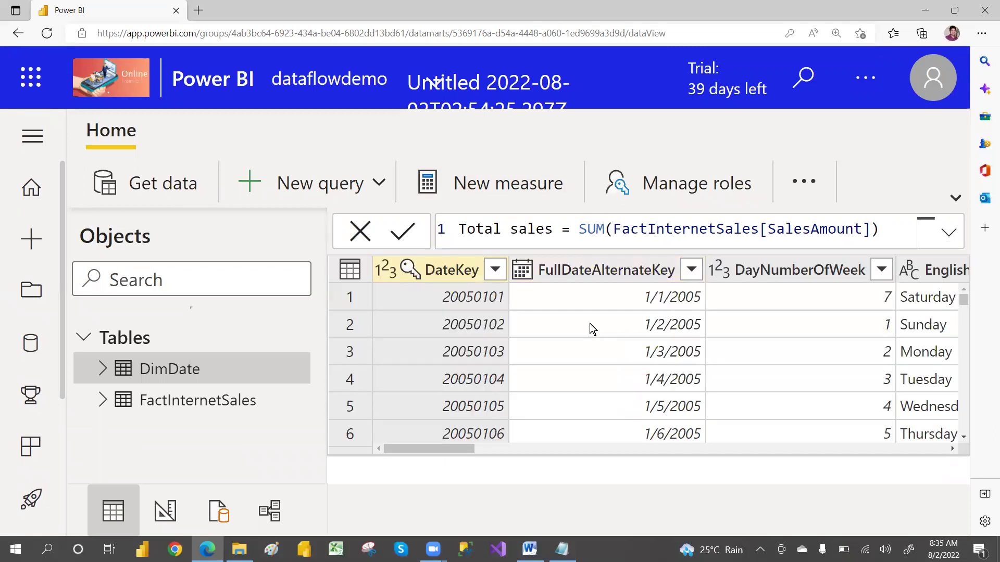
pyautogui.click(176, 515)
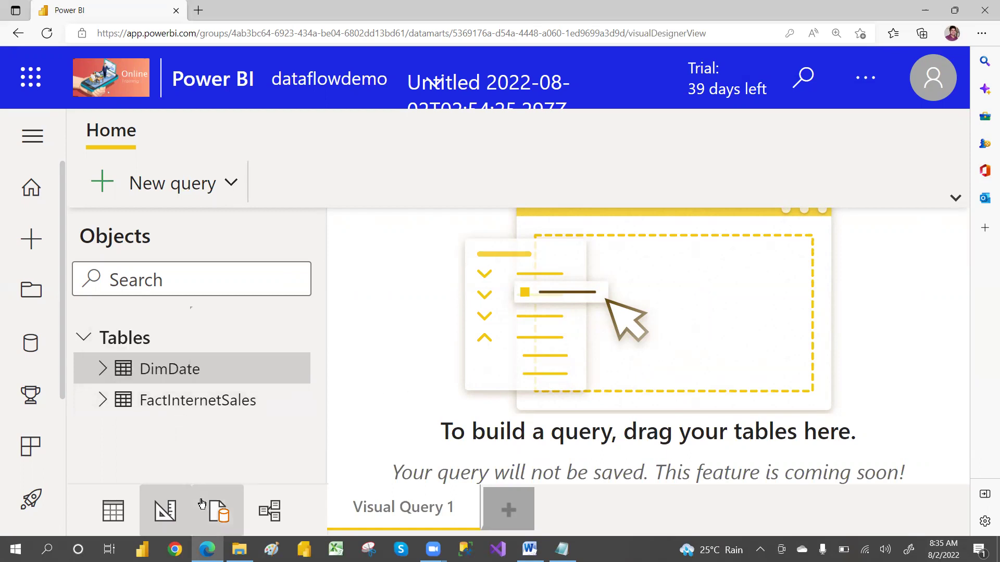
# - Look through the SQL query and model diagram views, with the Properties pane collapsed
pyautogui.click(219, 510)
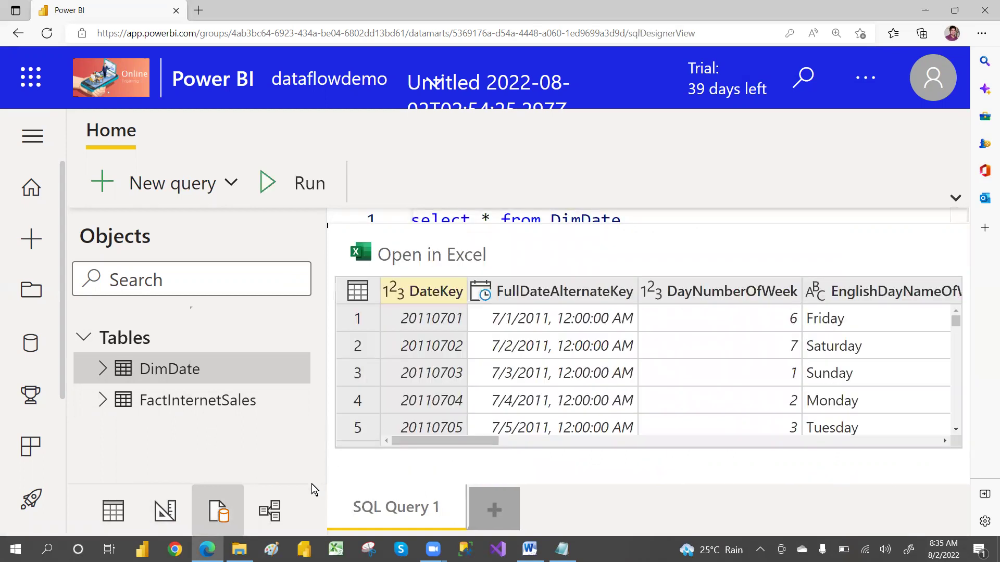
pyautogui.click(269, 510)
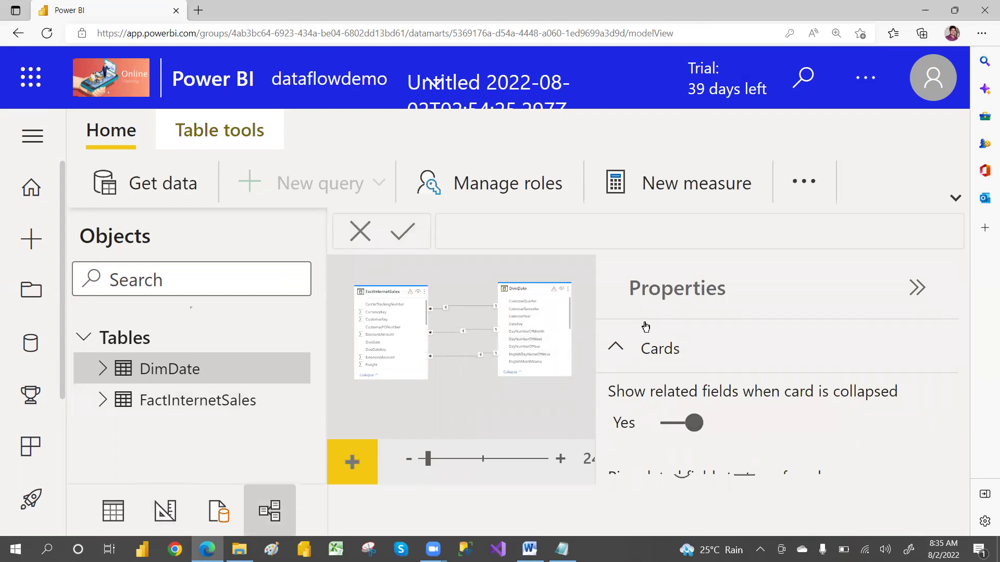
pyautogui.click(915, 291)
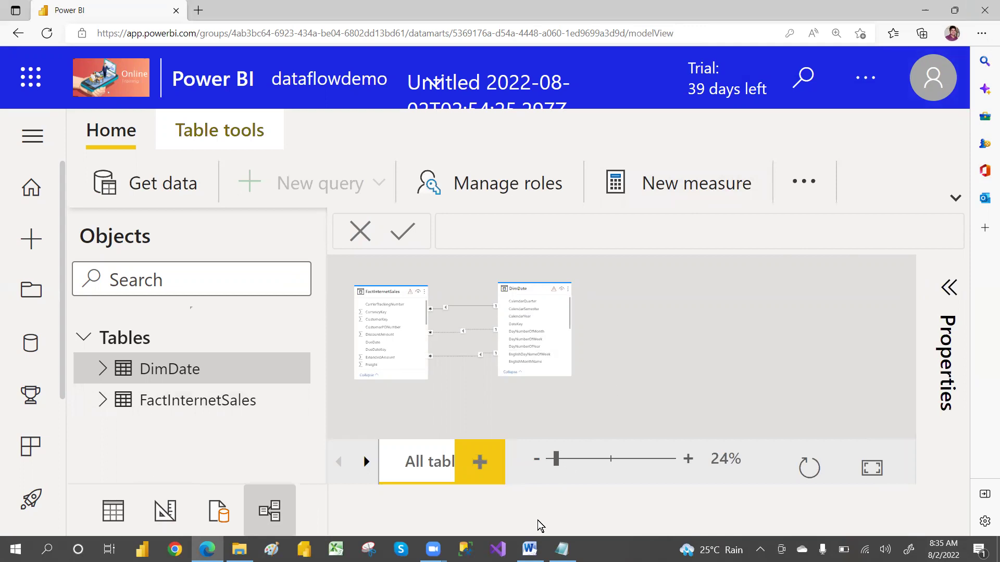
# - Return to the Word notes and highlight the list of data mart points
pyautogui.click(529, 549)
pyautogui.moveTo(661, 371); pyautogui.dragTo(260, 155)
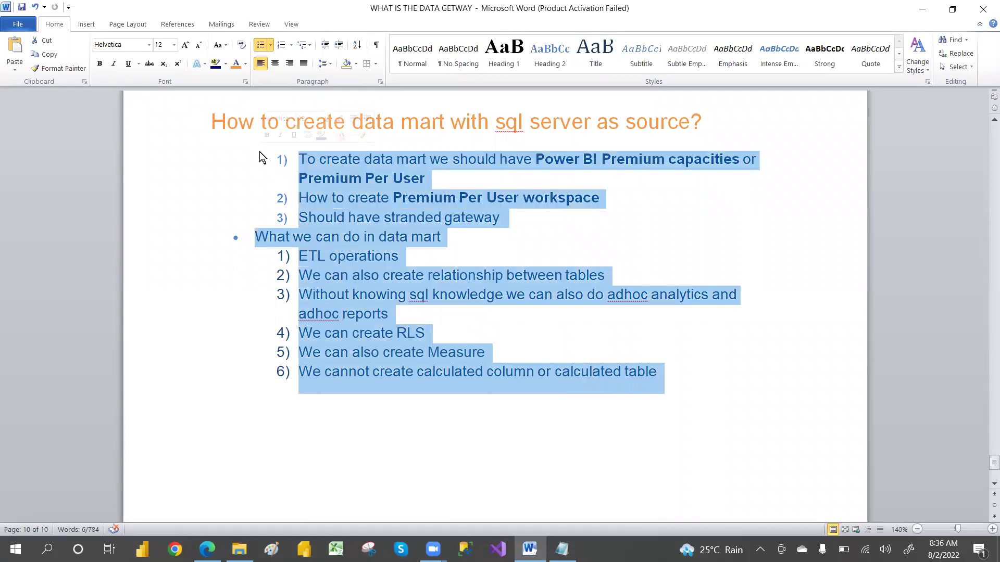
pyautogui.click(607, 317)
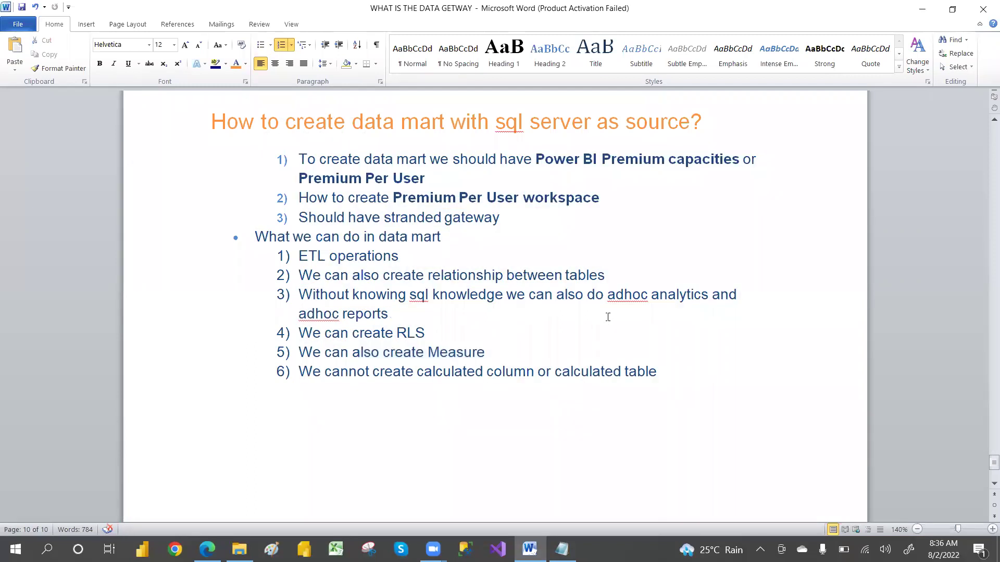